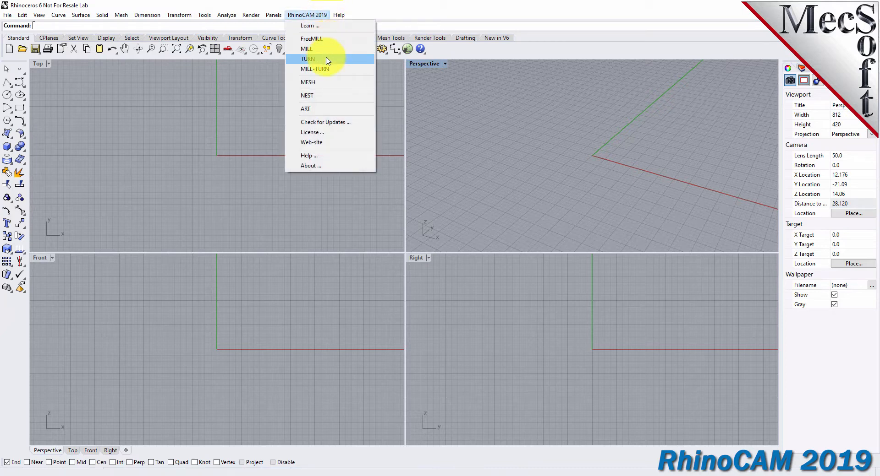
# - Load the RhinoCAM TURN module and dock the Machining Objects browser beneath a widened, taller Machining Browser
pyautogui.click(338, 59)
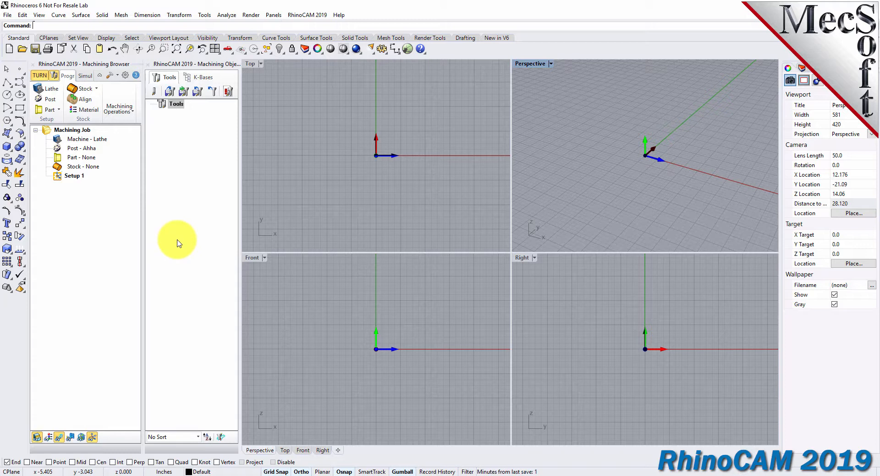
pyautogui.moveTo(239, 232); pyautogui.dragTo(269, 232)
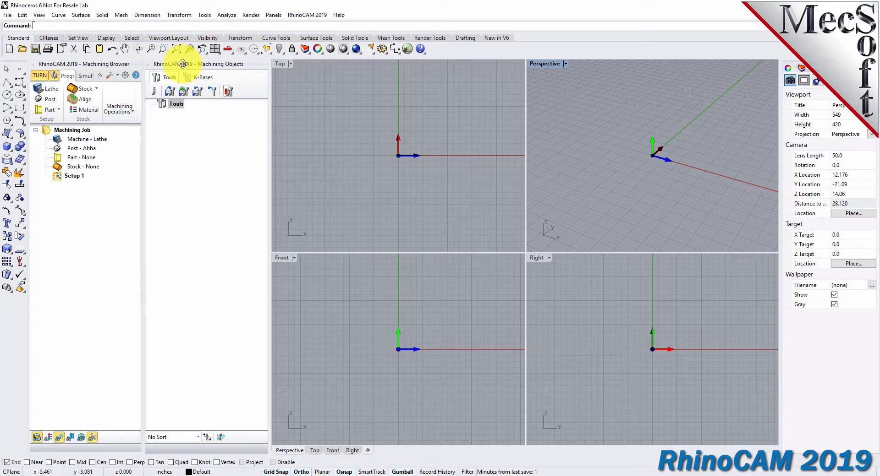
pyautogui.moveTo(183, 64); pyautogui.dragTo(67, 359)
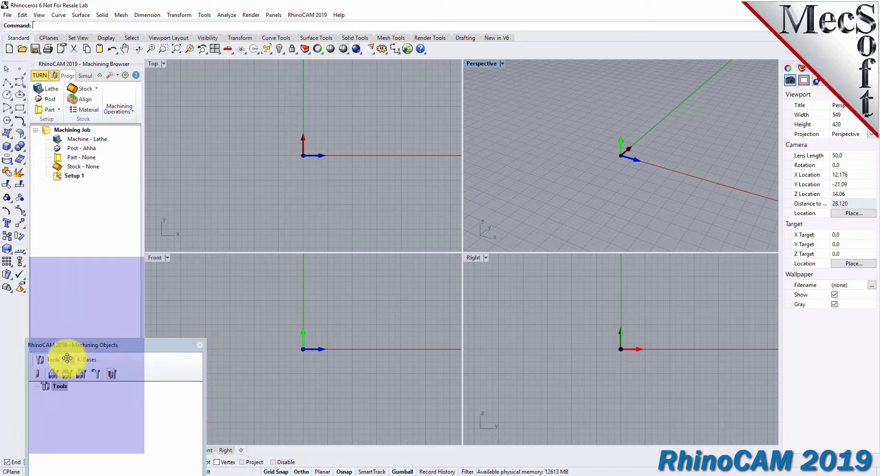
pyautogui.moveTo(68, 358)
pyautogui.mouseDown()
pyautogui.moveTo(68, 401)
pyautogui.moveTo(81, 364)
pyautogui.mouseUp()
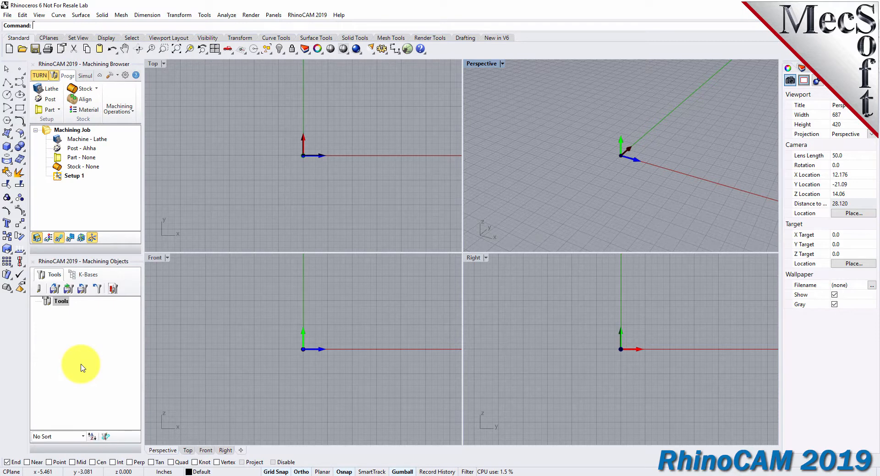
pyautogui.moveTo(142, 209); pyautogui.dragTo(201, 212)
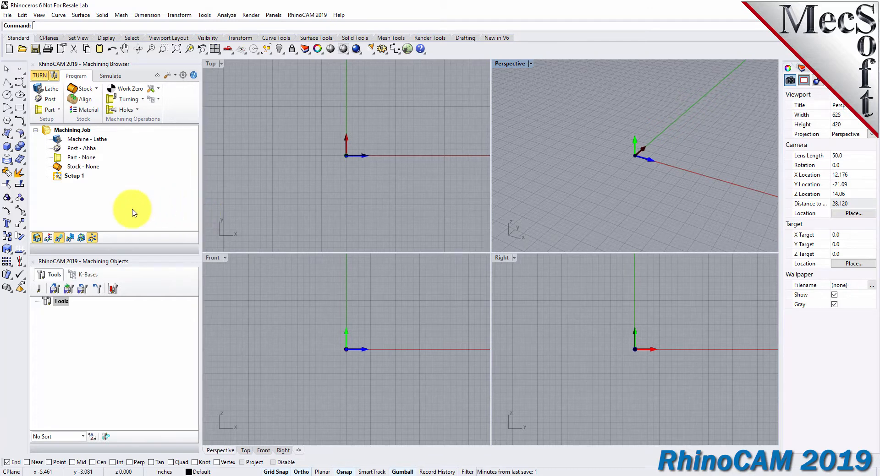
pyautogui.moveTo(101, 253); pyautogui.dragTo(101, 320)
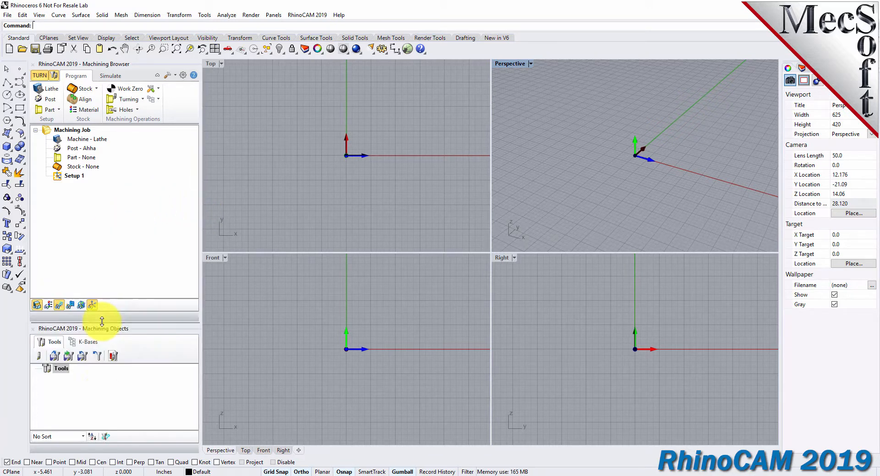
pyautogui.click(111, 76)
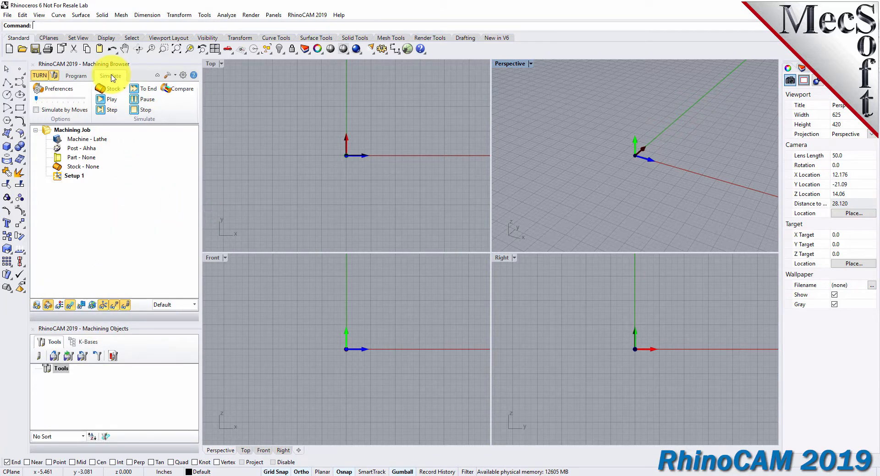
pyautogui.click(76, 76)
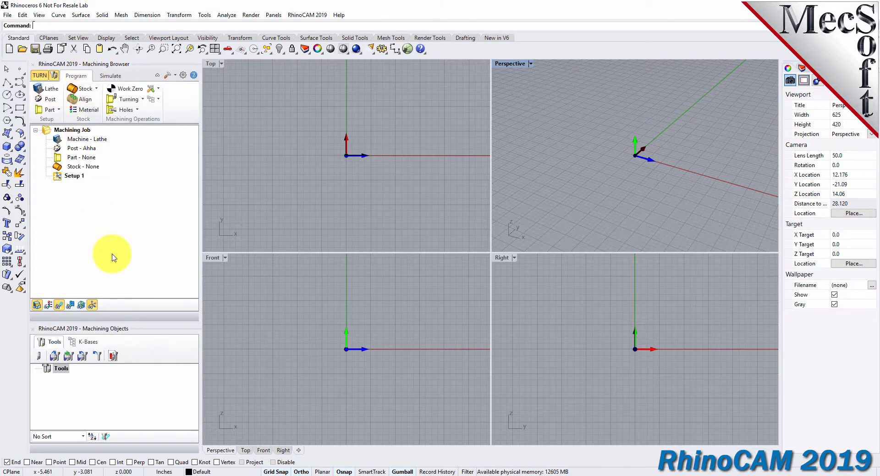
# - Open the part file TURNQuickStartTutorial.3dm from the QuickStart folder
pyautogui.click(22, 50)
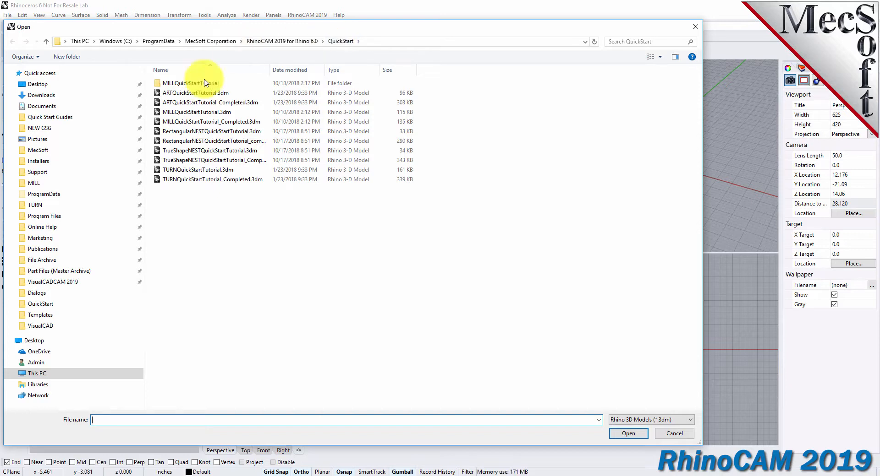
pyautogui.click(175, 171)
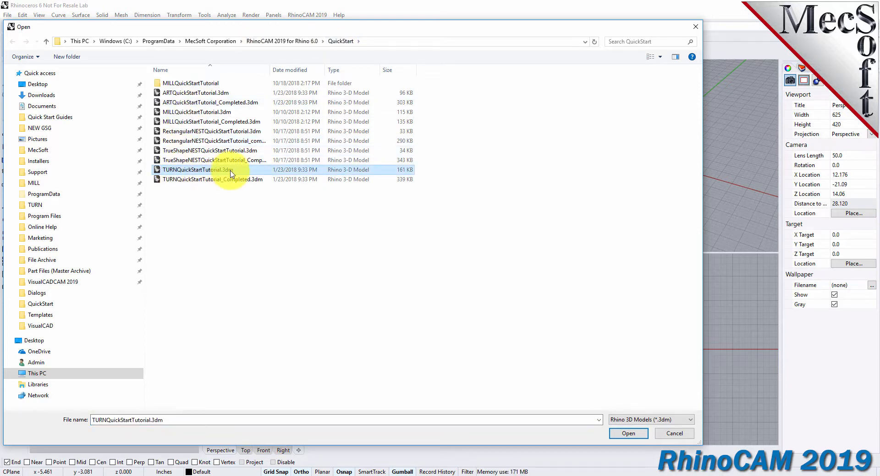
pyautogui.click(627, 434)
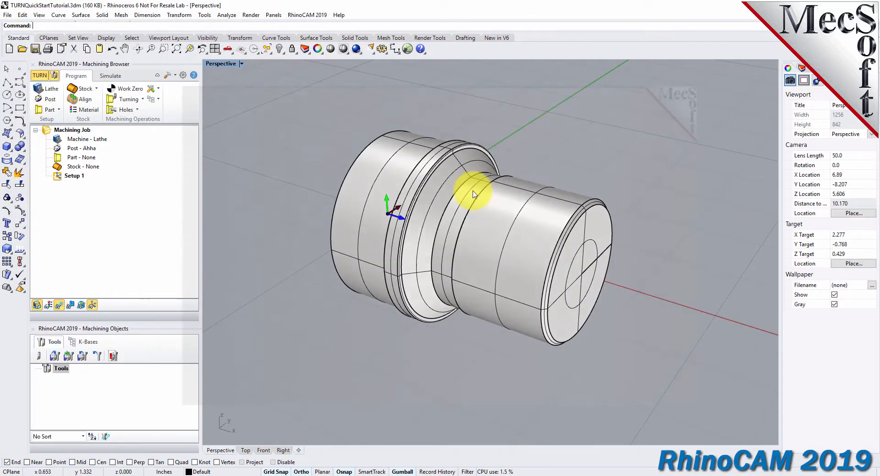
pyautogui.scroll(3, 463, 197)
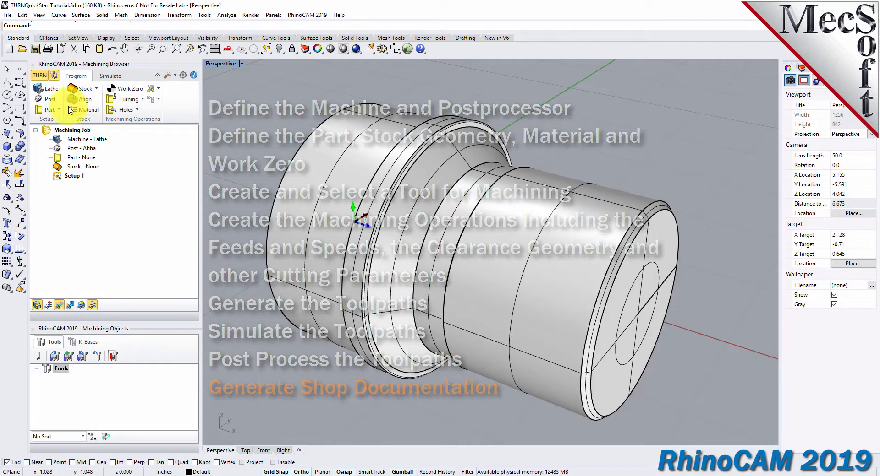
# - Set the lathe's maximum RPM to 10000 in the turning machine setup
pyautogui.click(52, 94)
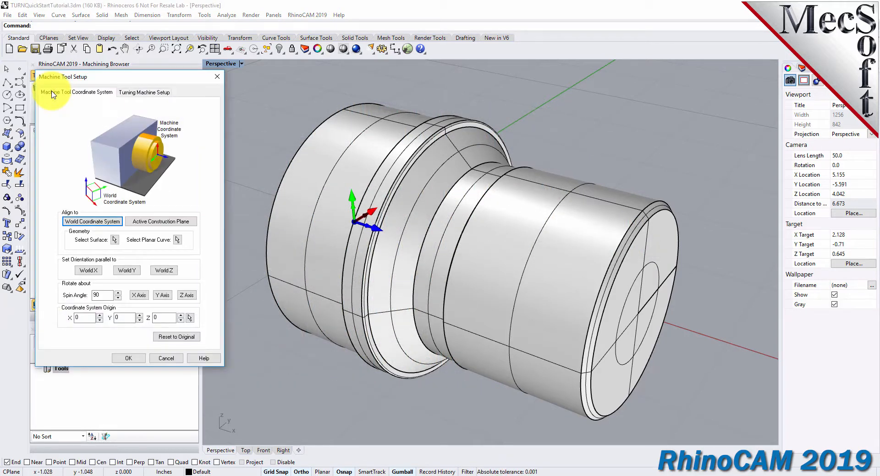
pyautogui.click(156, 94)
pyautogui.doubleClick(89, 115)
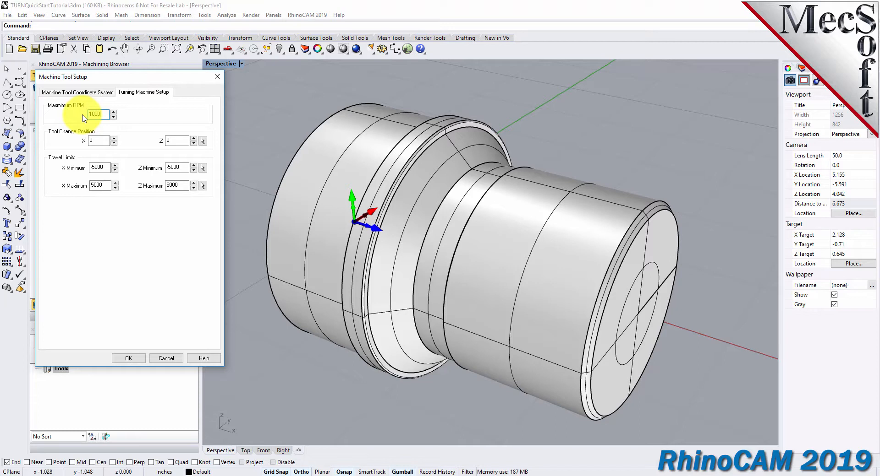
pyautogui.write('10000')
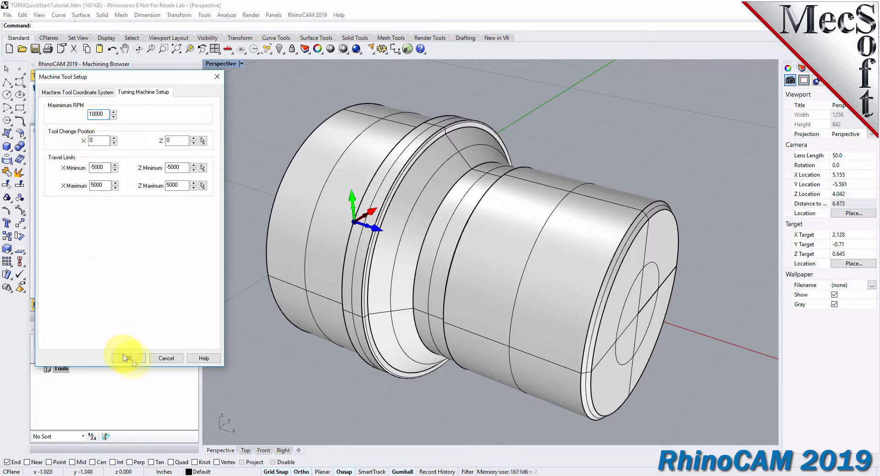
pyautogui.click(127, 360)
pyautogui.click(74, 138)
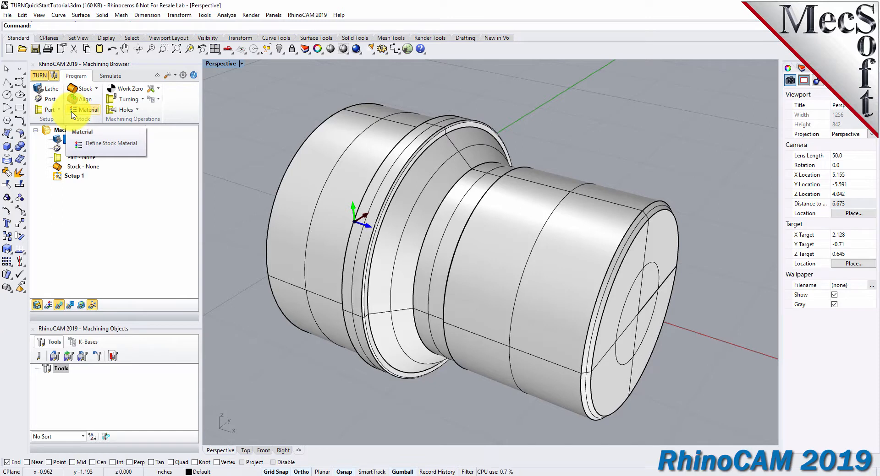
# - Set the post-processor to Fanuc with .nc as the posted file extension
pyautogui.click(50, 99)
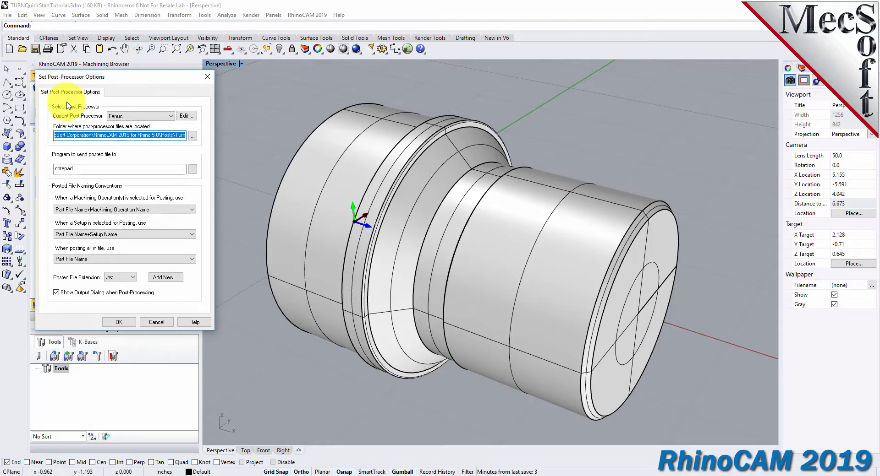
pyautogui.click(170, 116)
pyautogui.moveTo(170, 210)
pyautogui.mouseDown()
pyautogui.moveTo(170, 143)
pyautogui.moveTo(170, 195)
pyautogui.mouseUp()
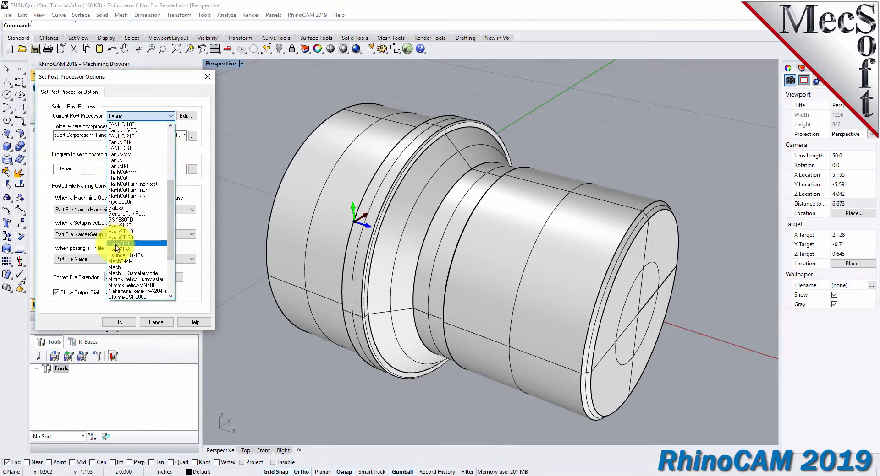
pyautogui.click(115, 160)
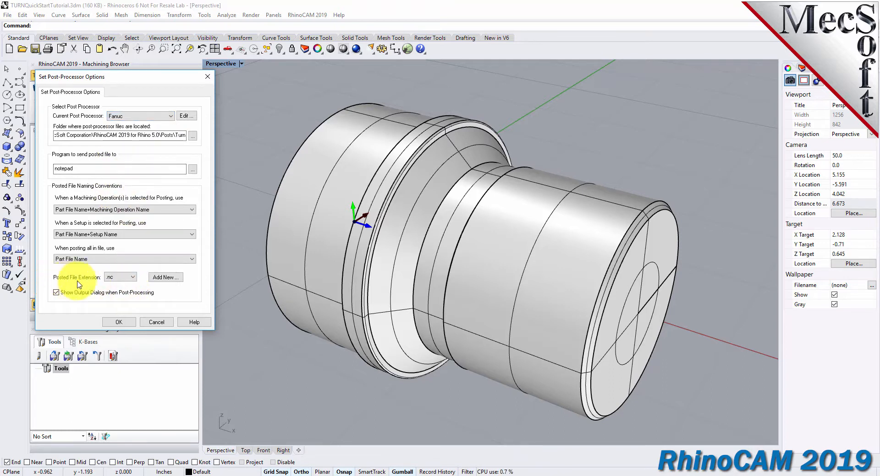
pyautogui.click(133, 277)
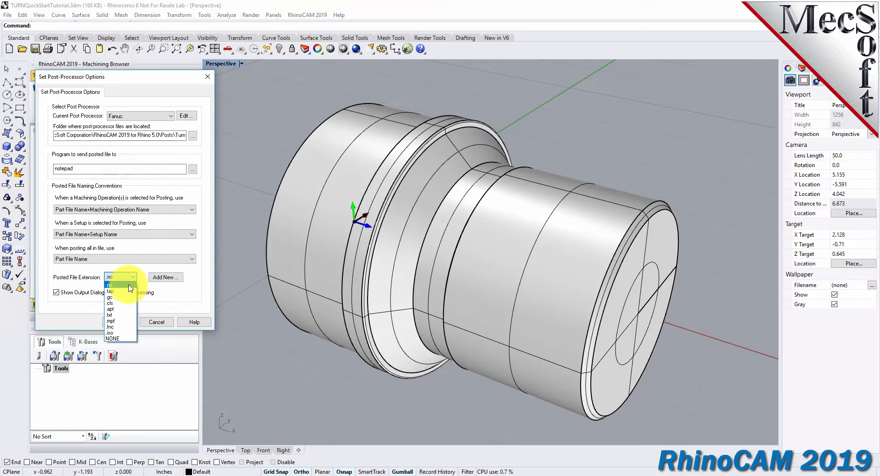
pyautogui.click(130, 286)
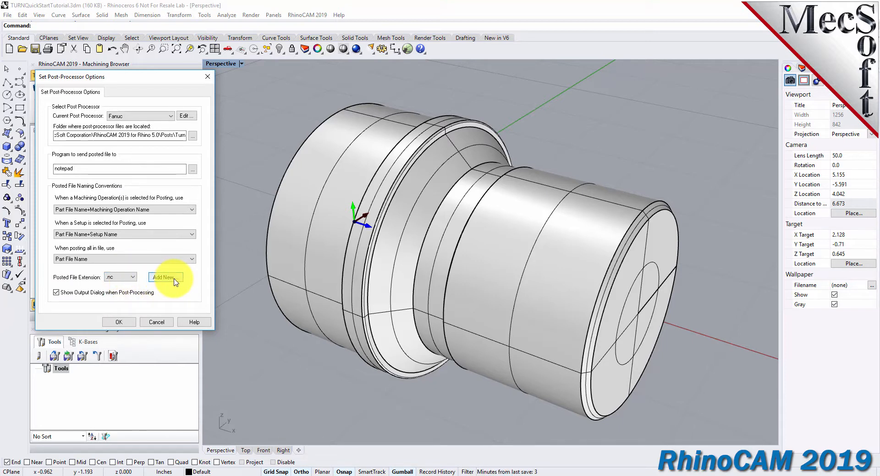
pyautogui.click(118, 322)
pyautogui.click(56, 147)
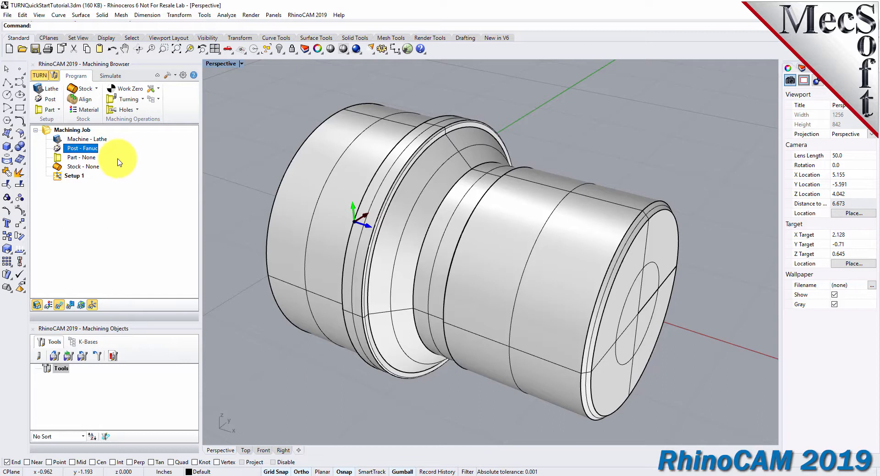
# - Define the turning part geometry by selecting the whole solid model and save the definition
pyautogui.click(58, 111)
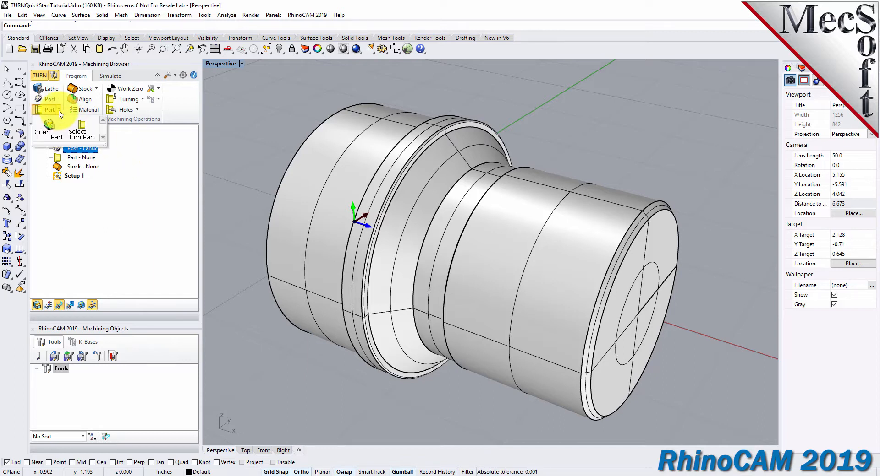
pyautogui.click(82, 130)
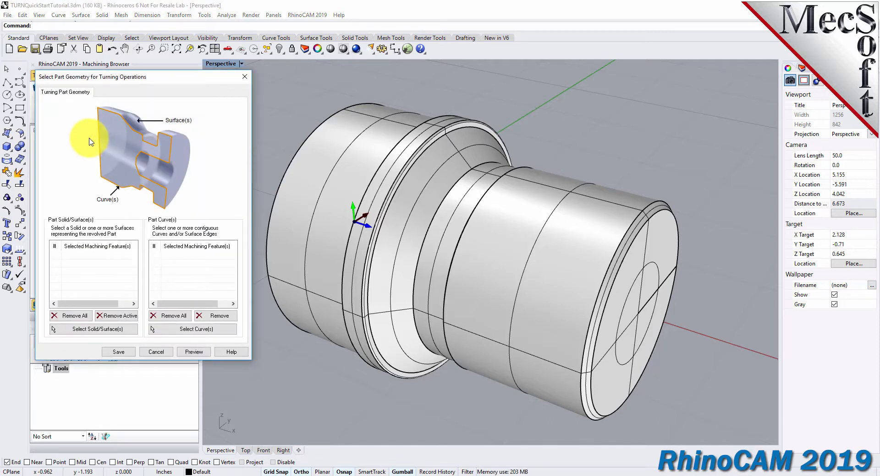
pyautogui.click(111, 334)
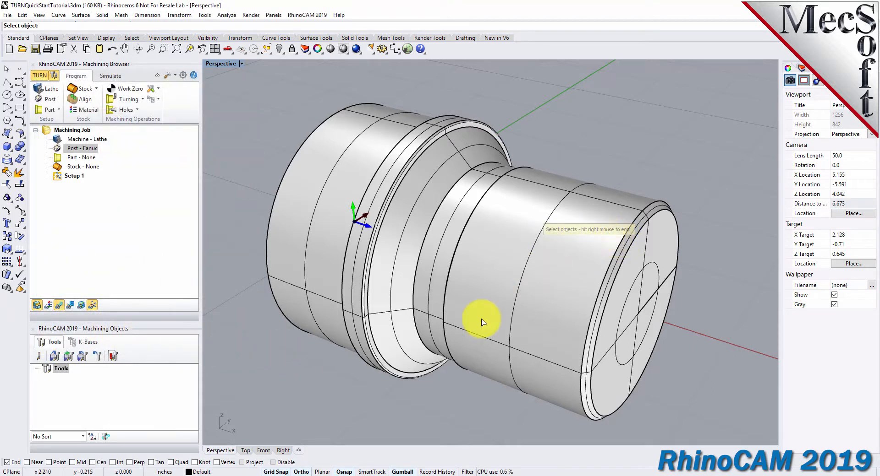
pyautogui.scroll(-3, 316, 368)
pyautogui.moveTo(436, 356); pyautogui.dragTo(606, 155)
pyautogui.rightClick(530, 145)
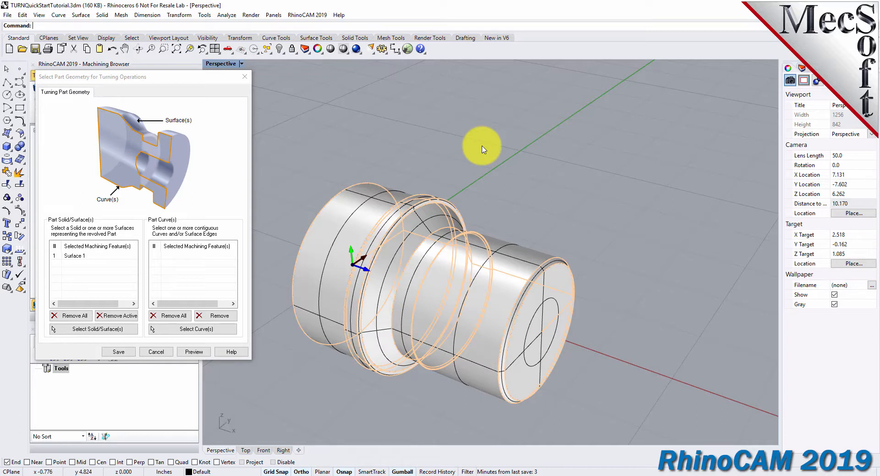
pyautogui.click(71, 257)
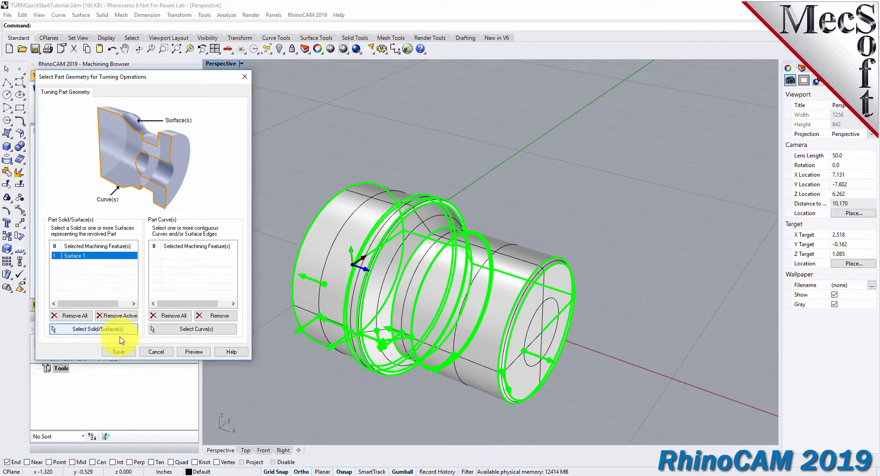
pyautogui.click(121, 353)
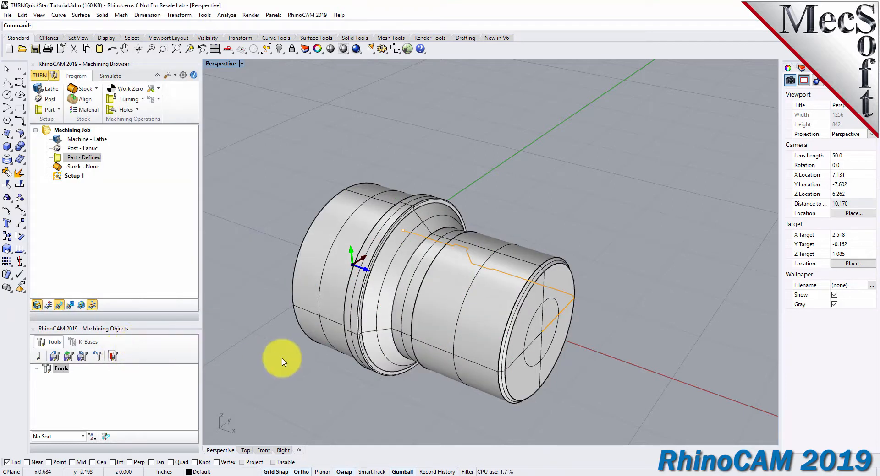
# - Examine the part's turning profile curve in the perspective and top views
pyautogui.scroll(2, 293, 369)
pyautogui.scroll(1, 296, 366)
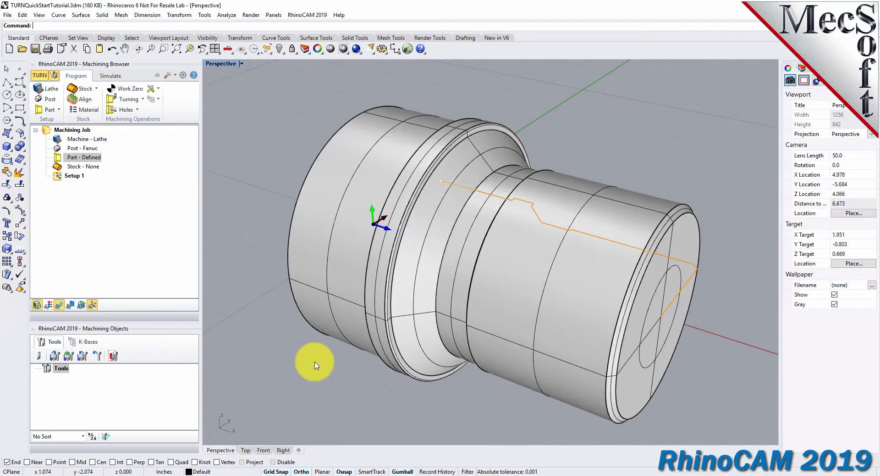
pyautogui.click(58, 158)
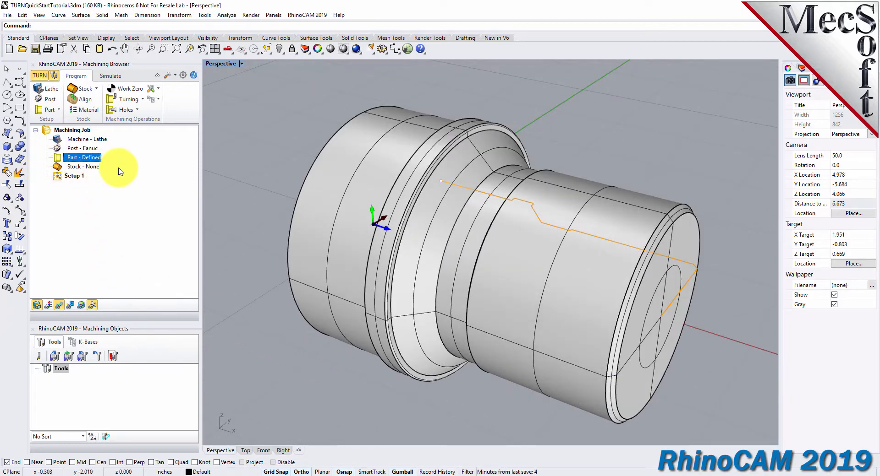
pyautogui.click(228, 48)
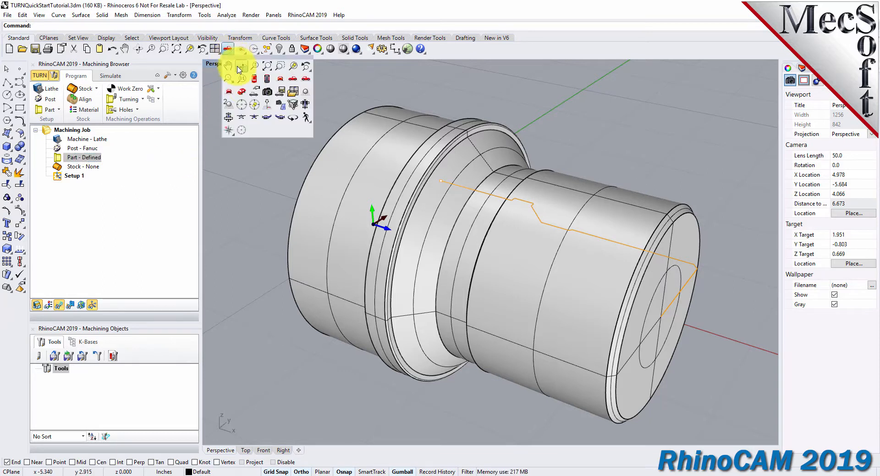
pyautogui.click(253, 82)
pyautogui.scroll(-2, 440, 234)
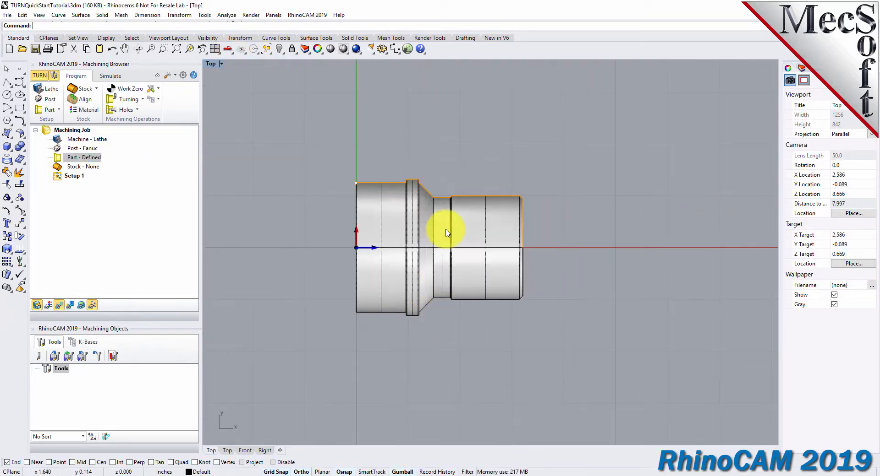
pyautogui.scroll(1, 433, 211)
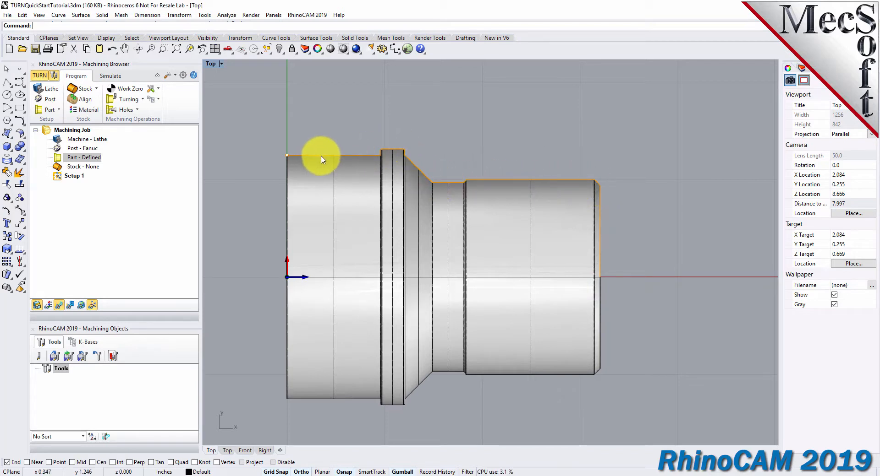
pyautogui.click(240, 49)
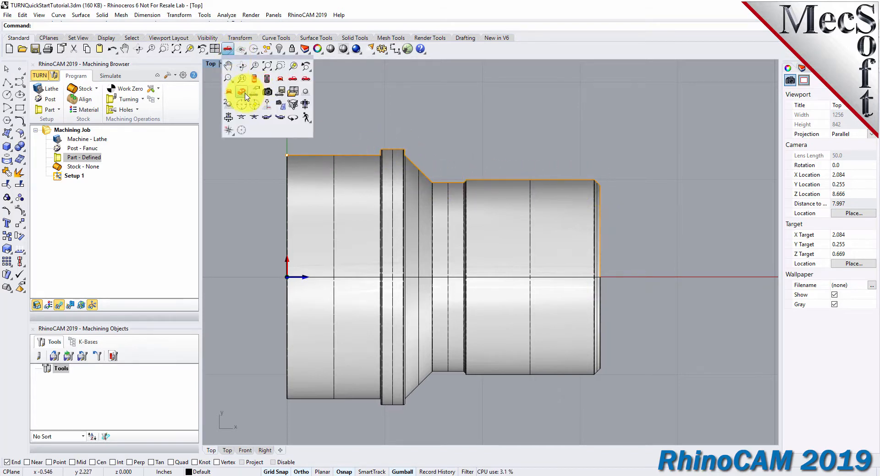
pyautogui.click(244, 95)
pyautogui.scroll(-6, 510, 167)
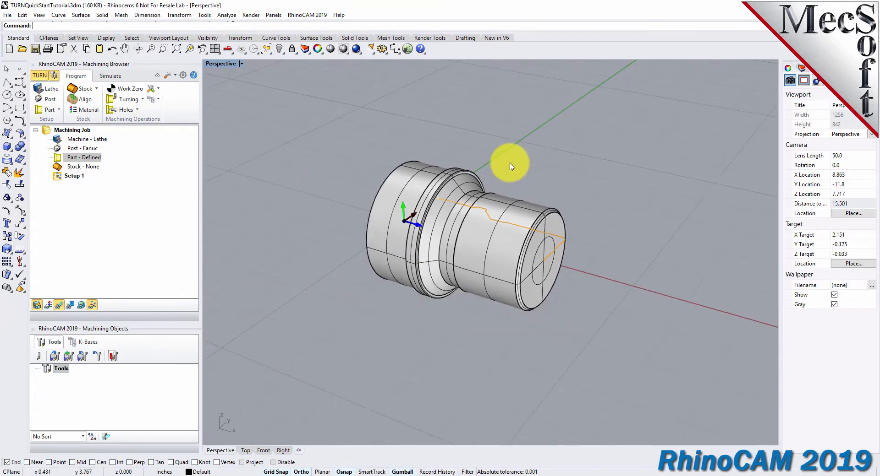
# - Create a cylinder stock with an outer radius of 1.5 and a new outer length, keeping the inner dimensions at 0
pyautogui.scroll(4, 452, 219)
pyautogui.scroll(3, 453, 219)
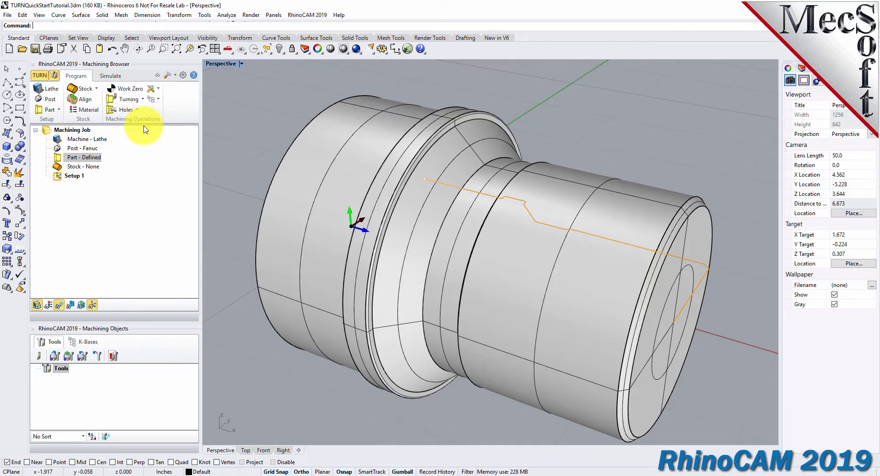
pyautogui.click(97, 88)
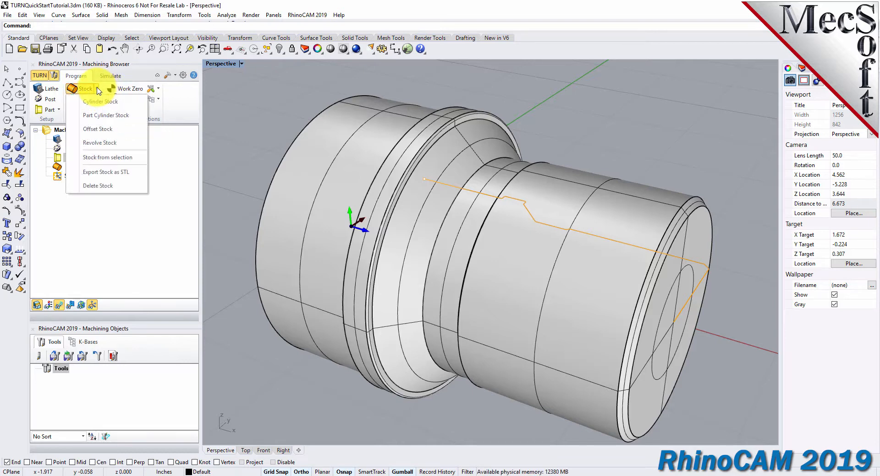
pyautogui.click(134, 104)
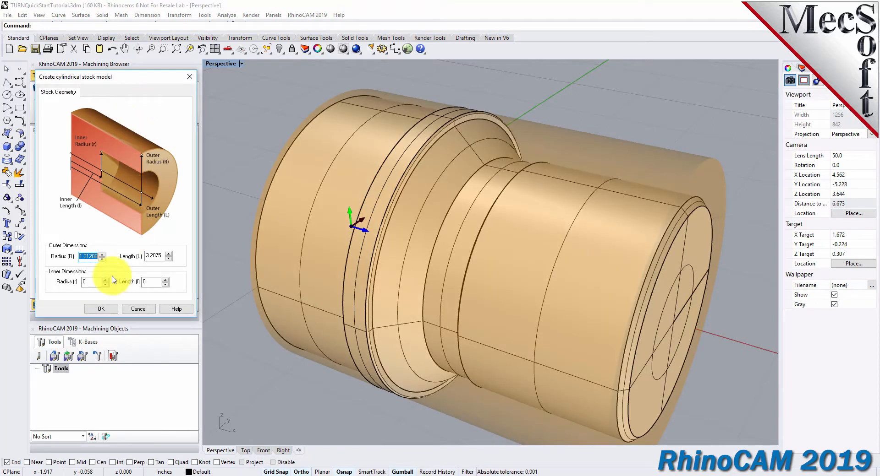
pyautogui.click(93, 258)
pyautogui.moveTo(97, 257); pyautogui.dragTo(55, 258)
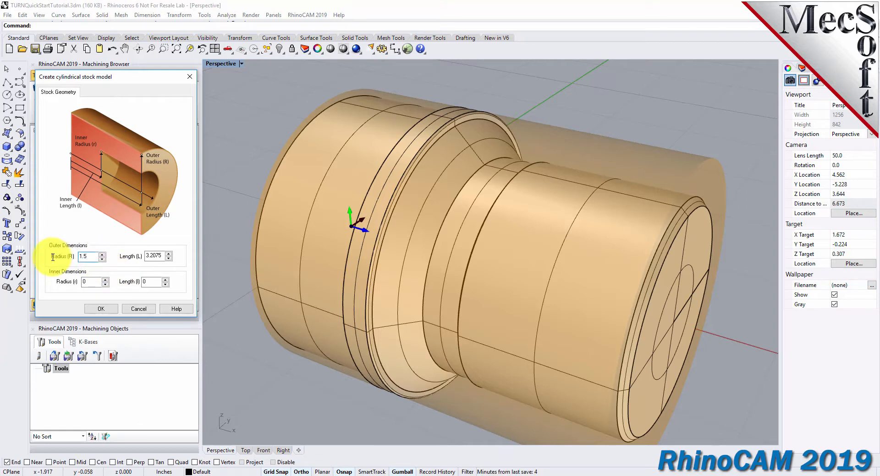
pyautogui.moveTo(162, 257); pyautogui.dragTo(140, 259)
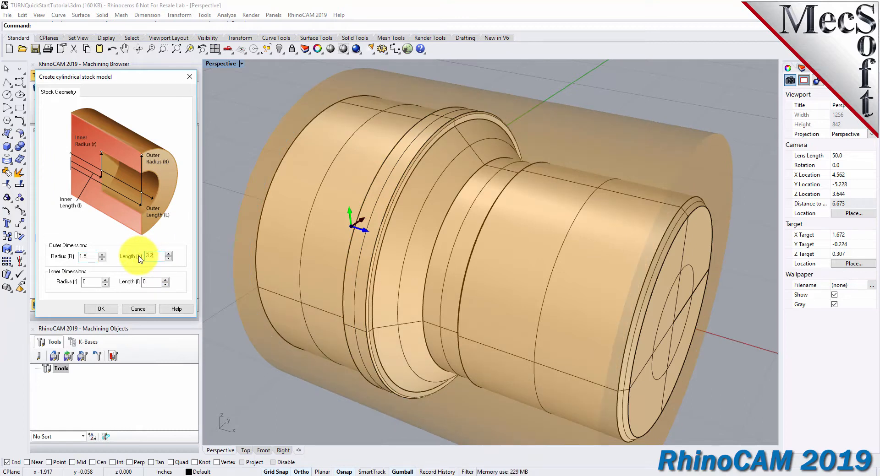
pyautogui.click(102, 310)
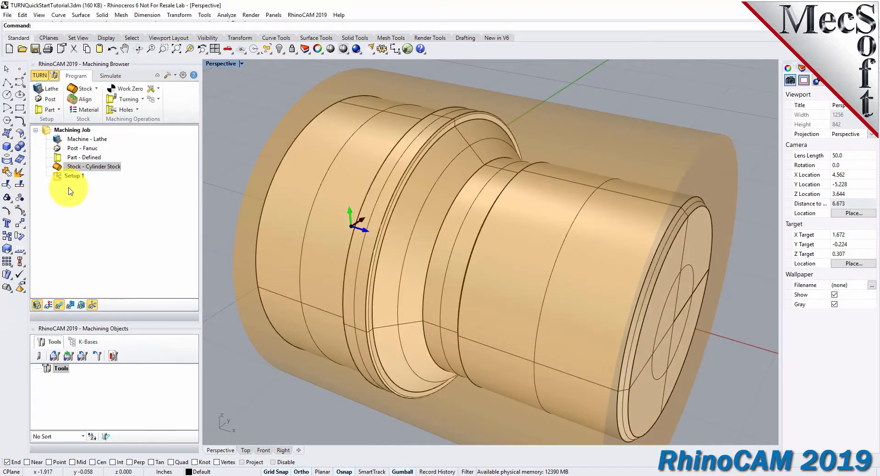
# - Toggle the cylinder stock's visibility to compare it with the part, leaving the stock shown
pyautogui.click(58, 167)
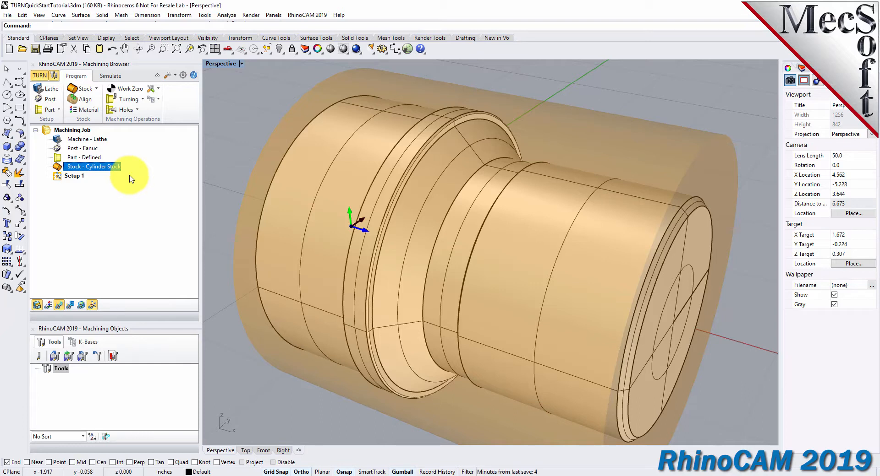
pyautogui.click(37, 305)
pyautogui.click(40, 309)
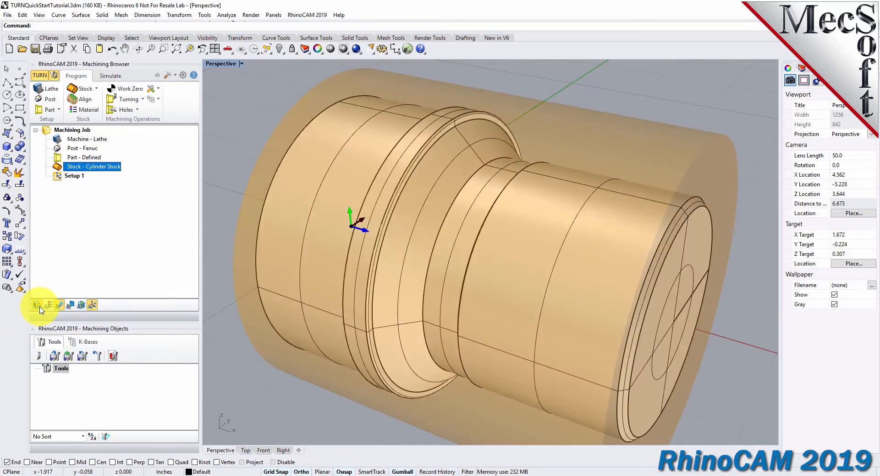
pyautogui.click(41, 309)
pyautogui.click(41, 309)
pyautogui.moveTo(375, 215); pyautogui.dragTo(449, 212, button='right')
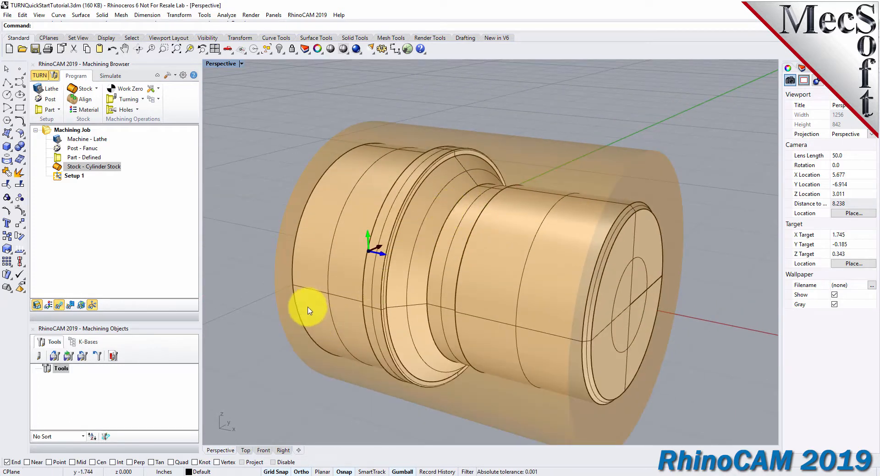
# - Align the stock about the part with Right Z alignment and set its material to ALUMINUM - 6061
pyautogui.click(87, 100)
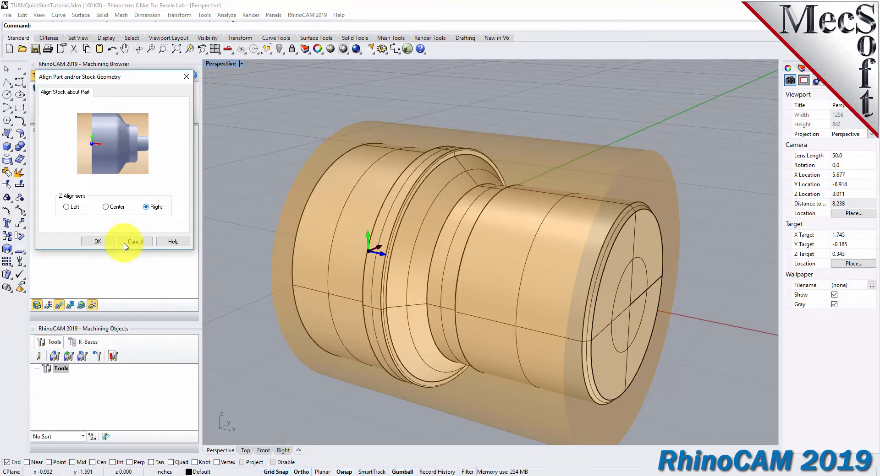
pyautogui.click(108, 244)
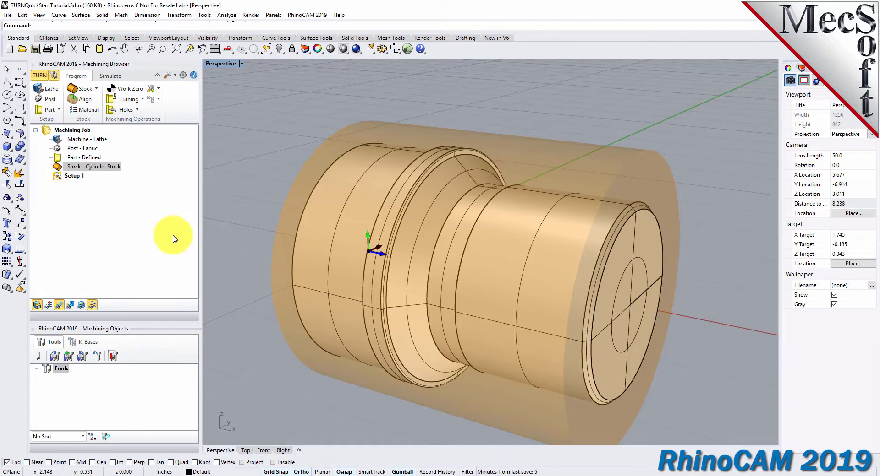
pyautogui.click(96, 116)
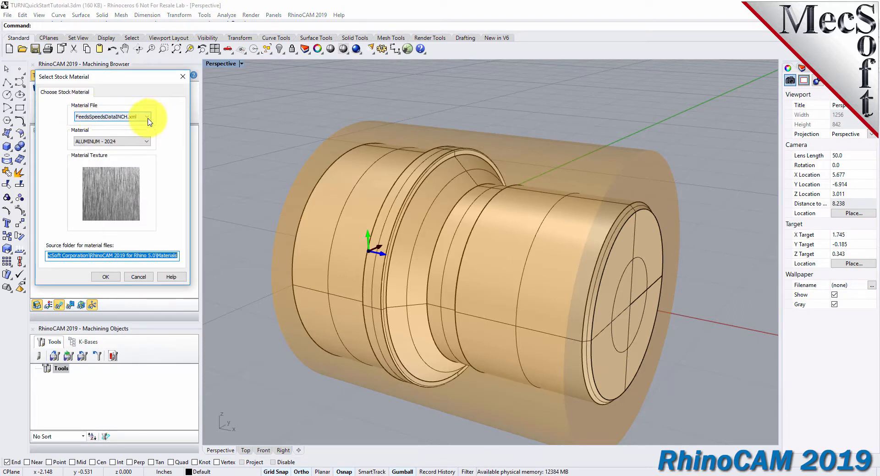
pyautogui.click(146, 142)
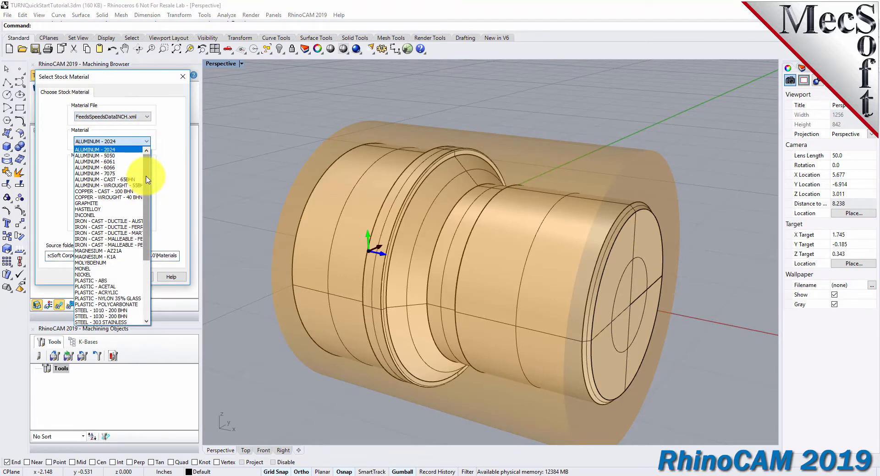
pyautogui.click(112, 162)
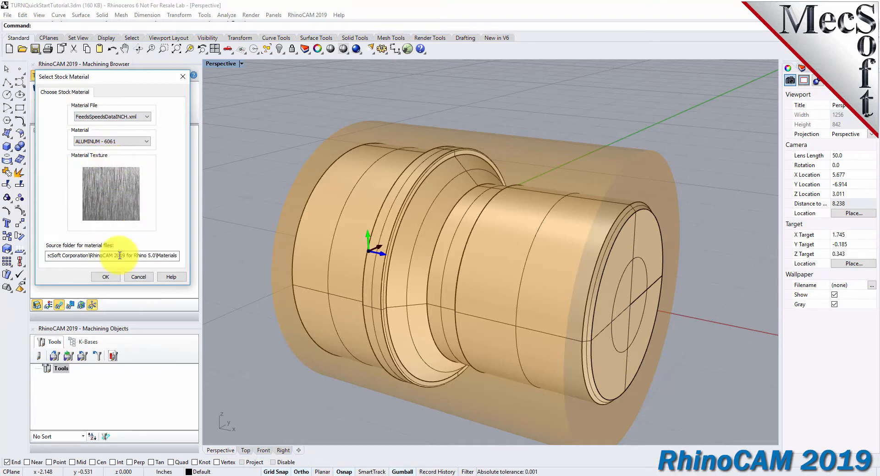
pyautogui.click(106, 277)
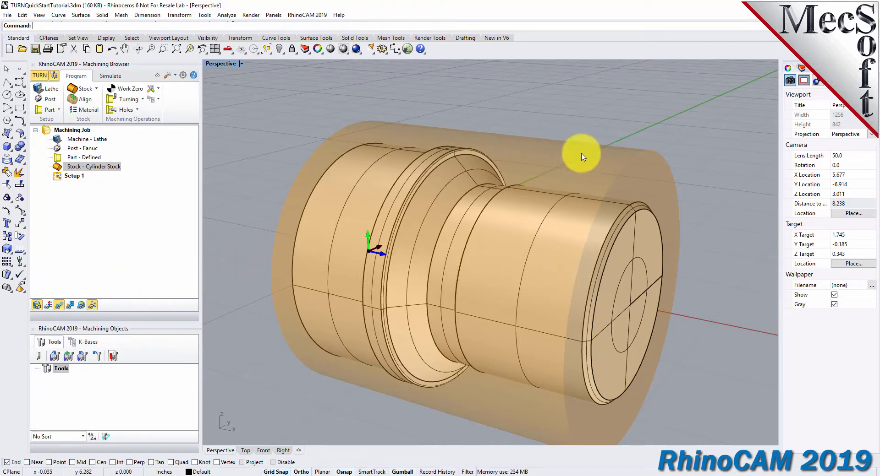
# - Display the material texture on the part and its stock
pyautogui.click(49, 305)
pyautogui.click(48, 306)
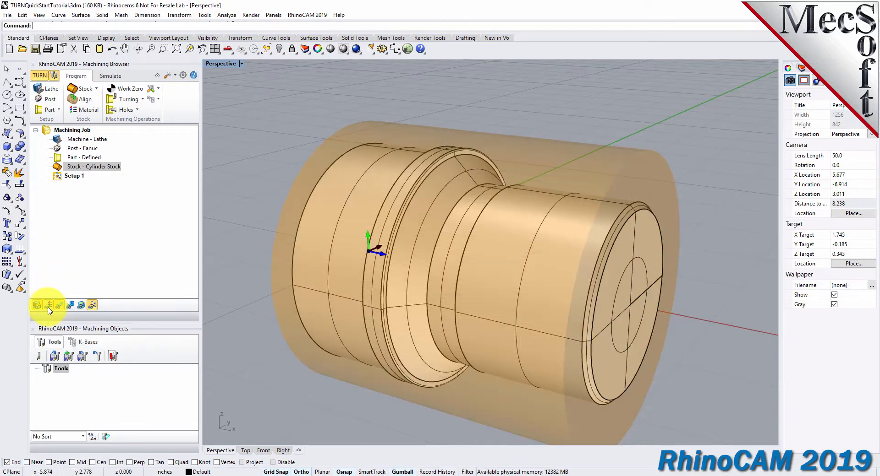
pyautogui.click(48, 305)
pyautogui.moveTo(573, 308)
pyautogui.mouseDown(button='right')
pyautogui.moveTo(595, 251)
pyautogui.moveTo(479, 299)
pyautogui.moveTo(481, 220)
pyautogui.moveTo(621, 252)
pyautogui.moveTo(569, 311)
pyautogui.mouseUp(button='right')
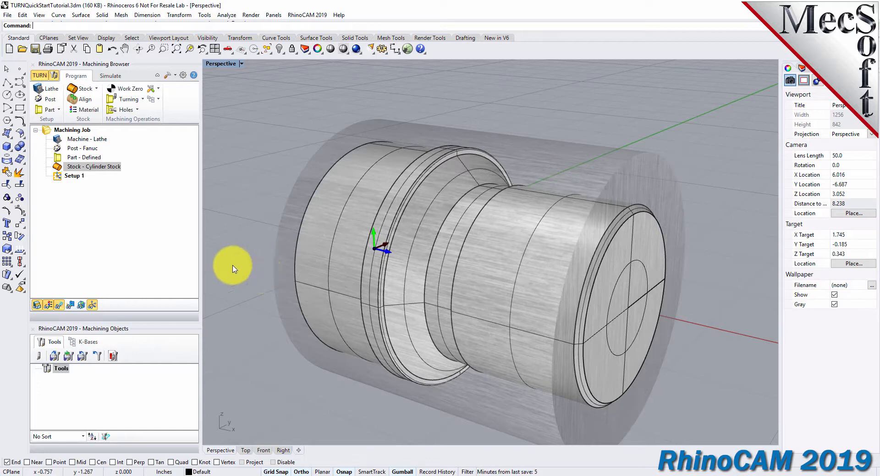
# - Select Setup 1 and toggle the coordinate system displays off and on to check the machining axes
pyautogui.click(58, 176)
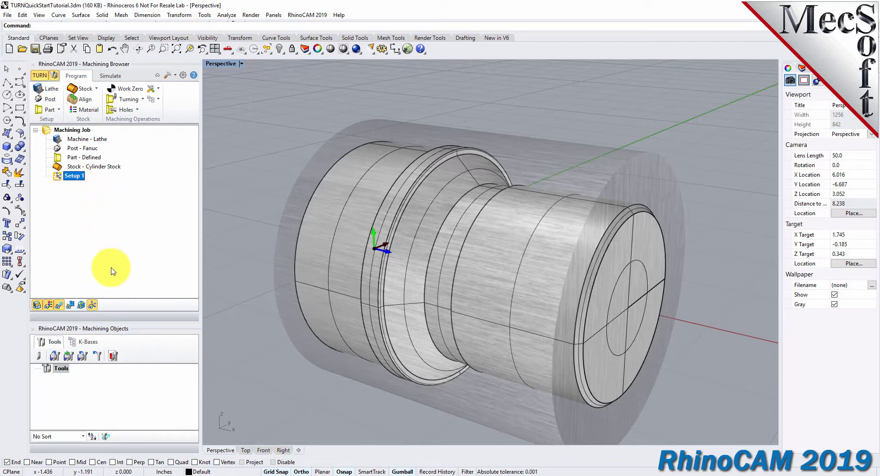
pyautogui.click(96, 306)
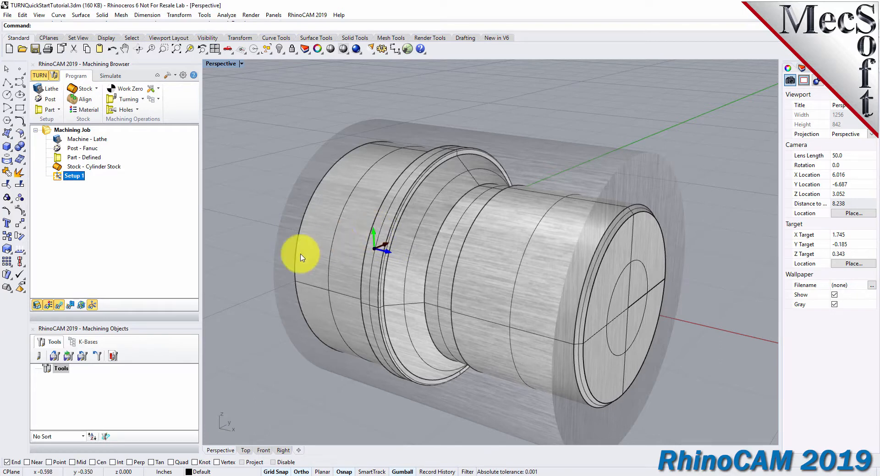
pyautogui.click(81, 306)
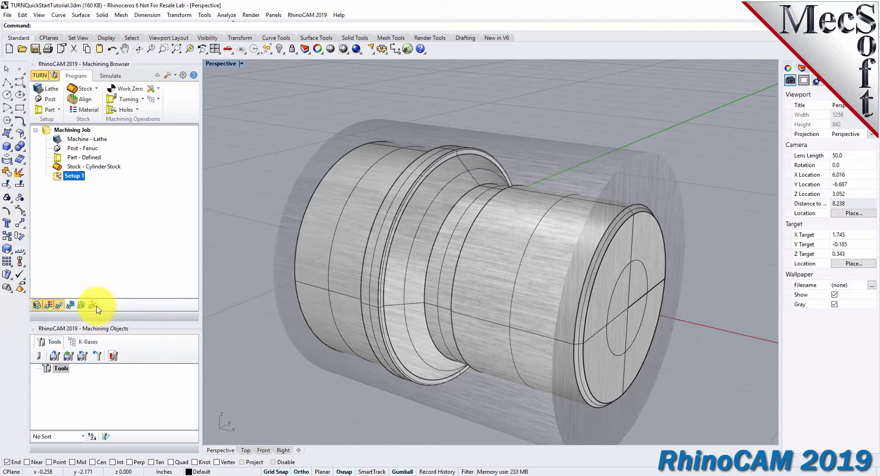
pyautogui.click(93, 305)
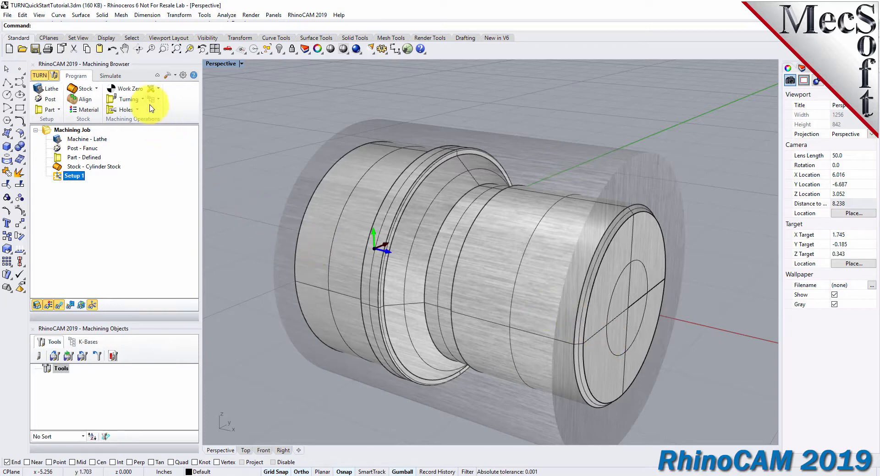
# - Generate a work zero set to the Right Most face of the stock box and inspect it on the model
pyautogui.click(138, 92)
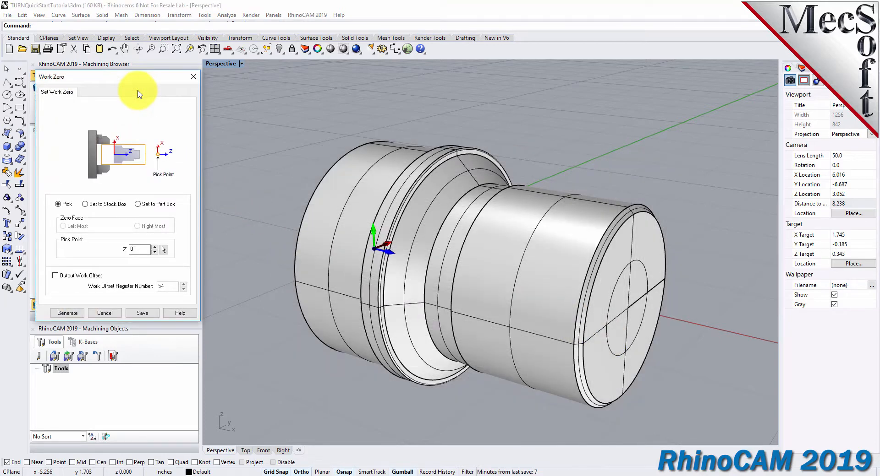
pyautogui.click(85, 204)
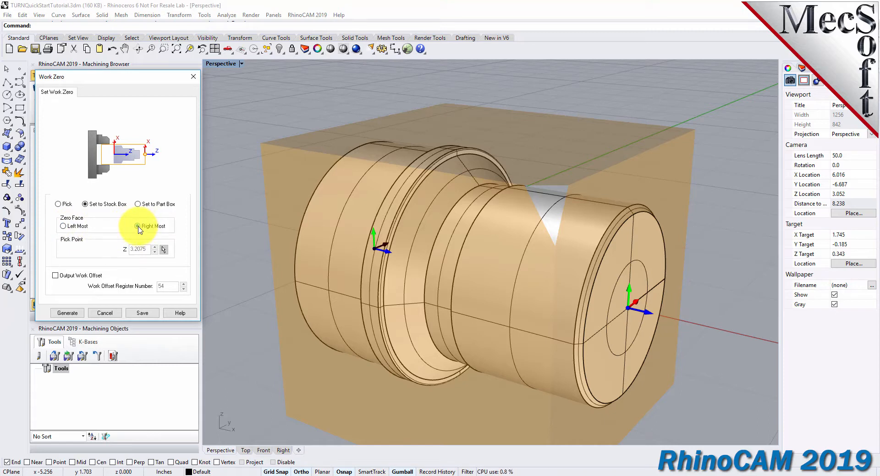
pyautogui.moveTo(662, 318); pyautogui.dragTo(595, 294, button='right')
pyautogui.moveTo(457, 298); pyautogui.dragTo(515, 238, button='right')
pyautogui.scroll(-3, 503, 282)
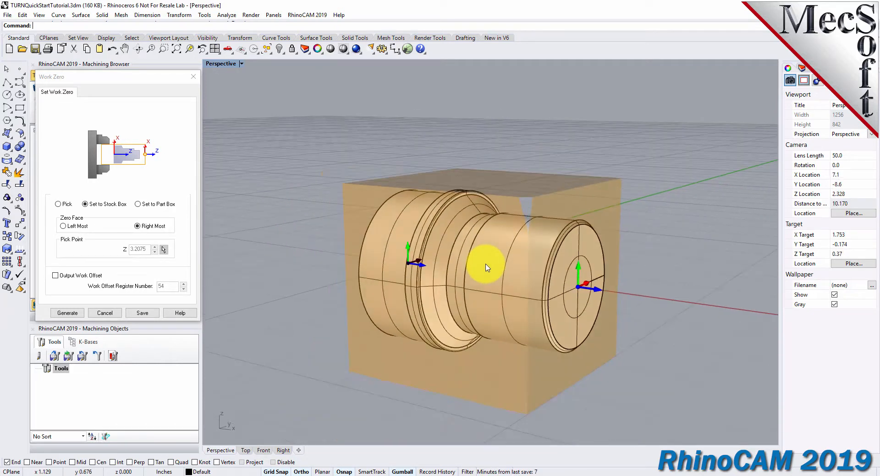
pyautogui.click(68, 314)
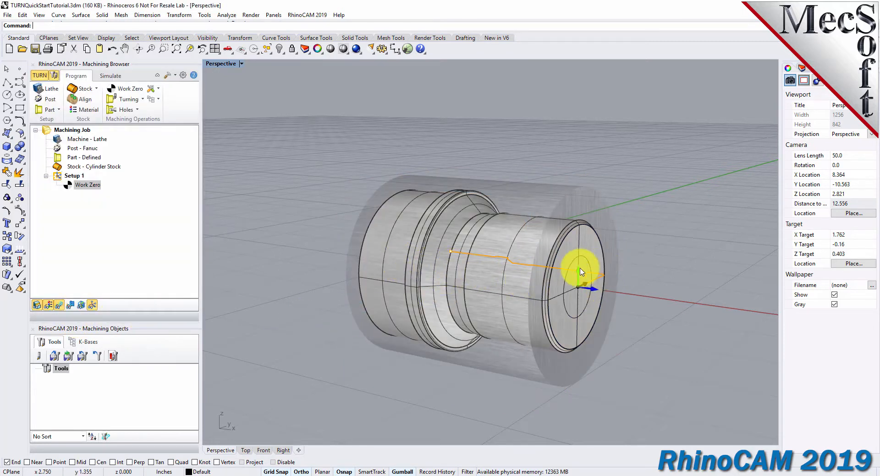
pyautogui.moveTo(606, 251); pyautogui.dragTo(572, 323, button='right')
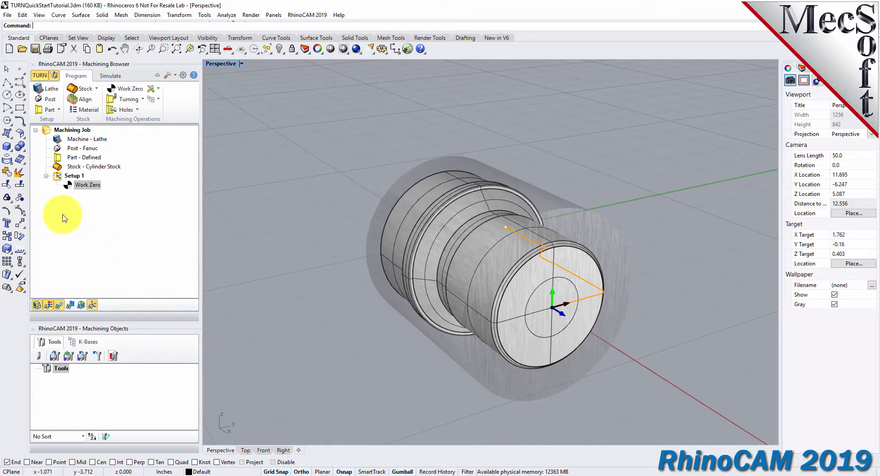
pyautogui.click(85, 185)
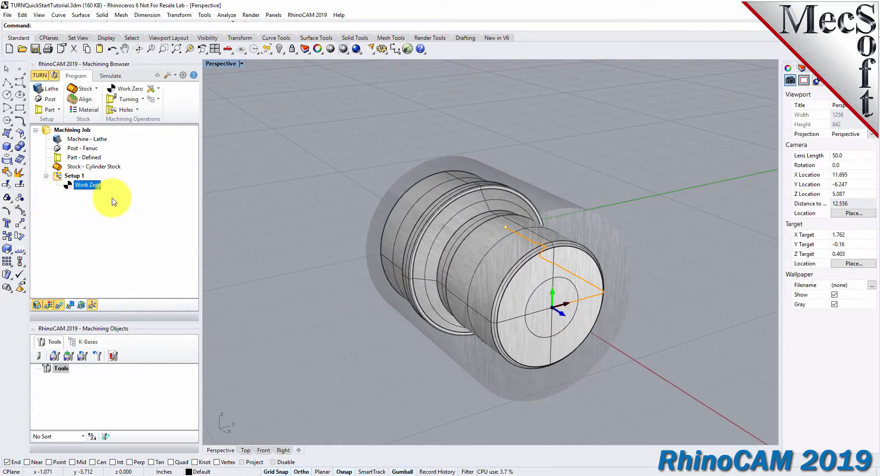
pyautogui.moveTo(352, 302); pyautogui.dragTo(364, 249, button='right')
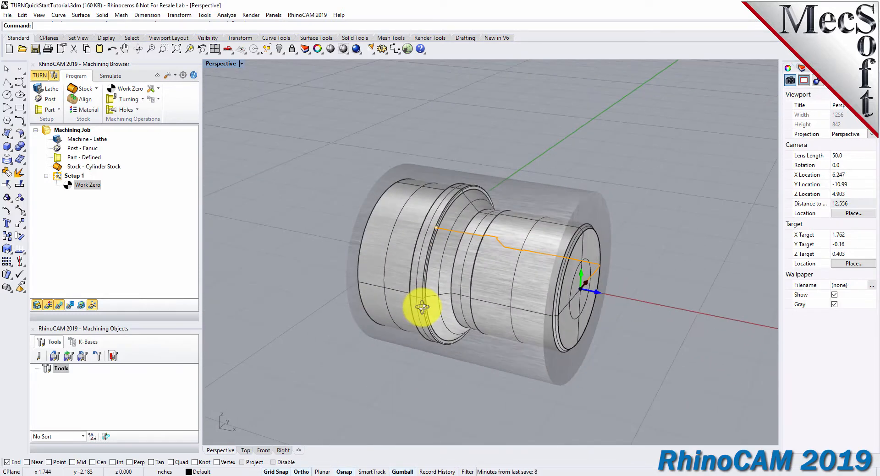
pyautogui.scroll(3, 417, 297)
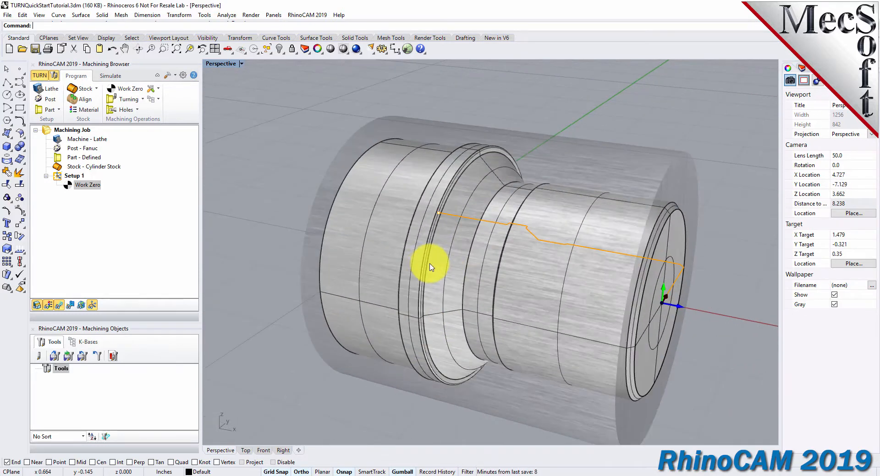
# - Start a new diamond insert turning tool and name it Diamond Insert-OD
pyautogui.click(39, 356)
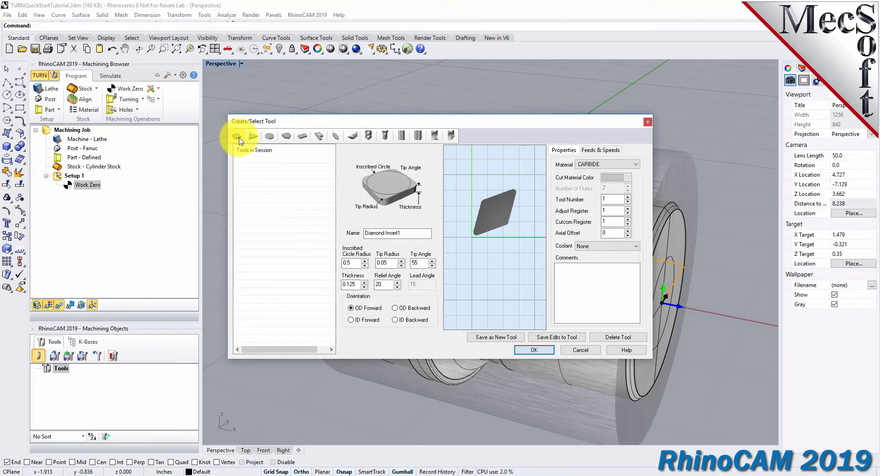
pyautogui.click(412, 234)
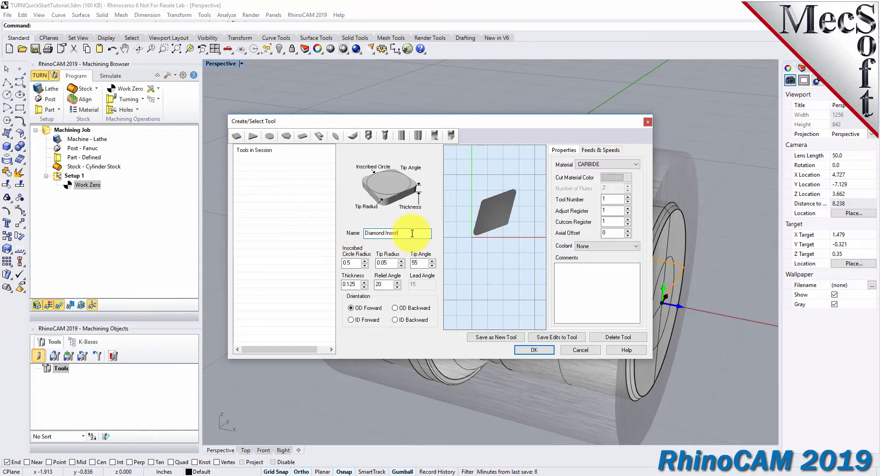
pyautogui.write('0')
pyautogui.press('Tab')
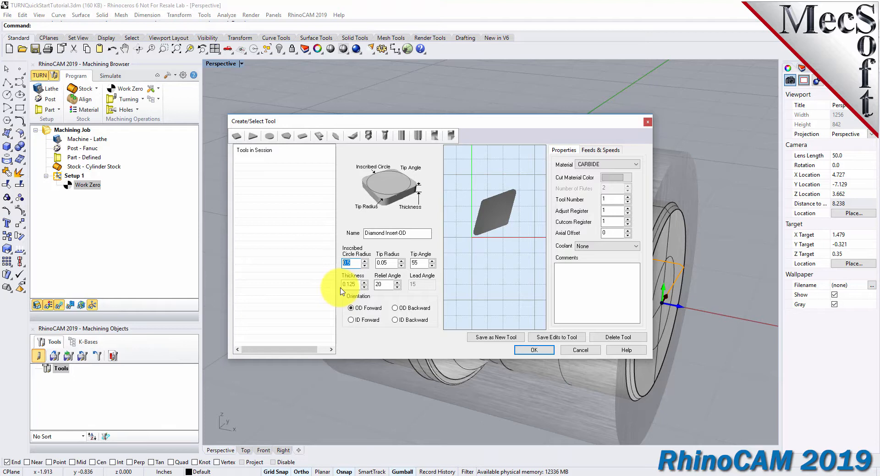
# - Set the diamond insert's tip radius to 0.02, preview the ID Forward orientation, and return it to OD Forward
pyautogui.press('Tab')
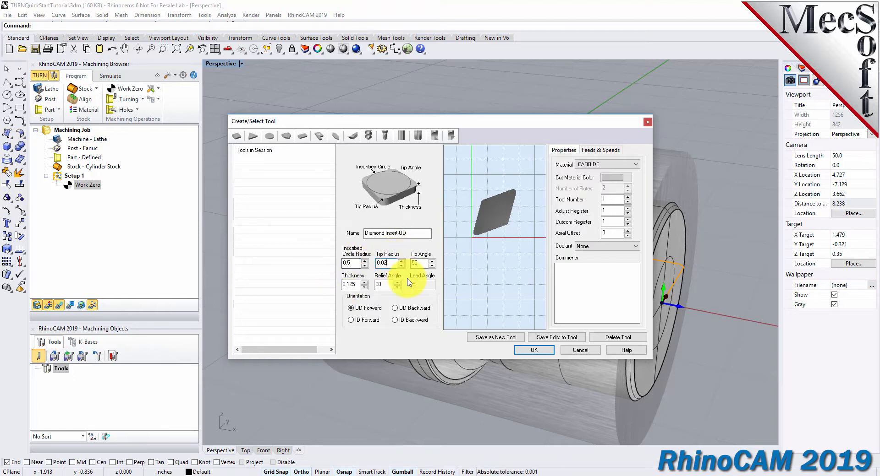
pyautogui.click(425, 262)
pyautogui.click(387, 285)
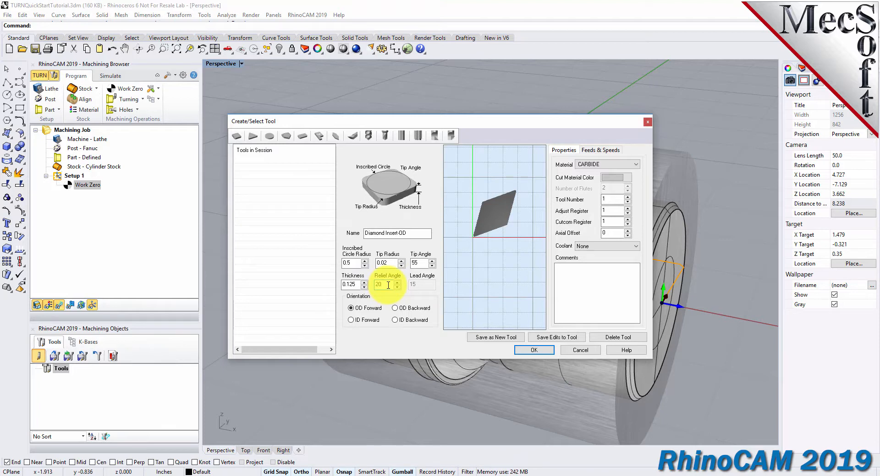
pyautogui.click(351, 320)
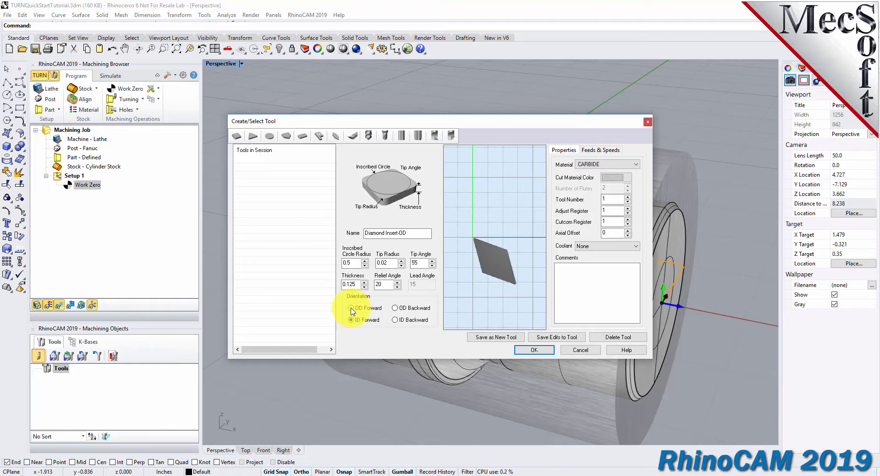
pyautogui.click(351, 309)
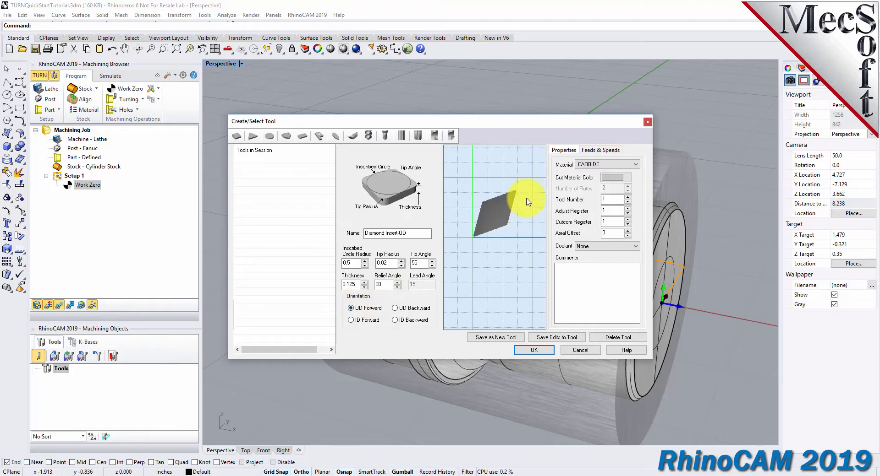
# - Set the tool's spindle speed to 300 RPM and its maximum speed to 350 RPM
pyautogui.click(598, 152)
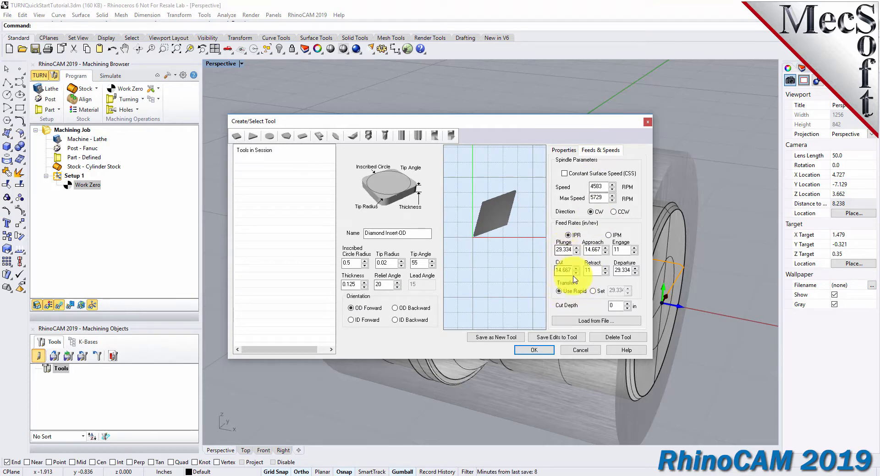
pyautogui.doubleClick(596, 187)
pyautogui.write('300')
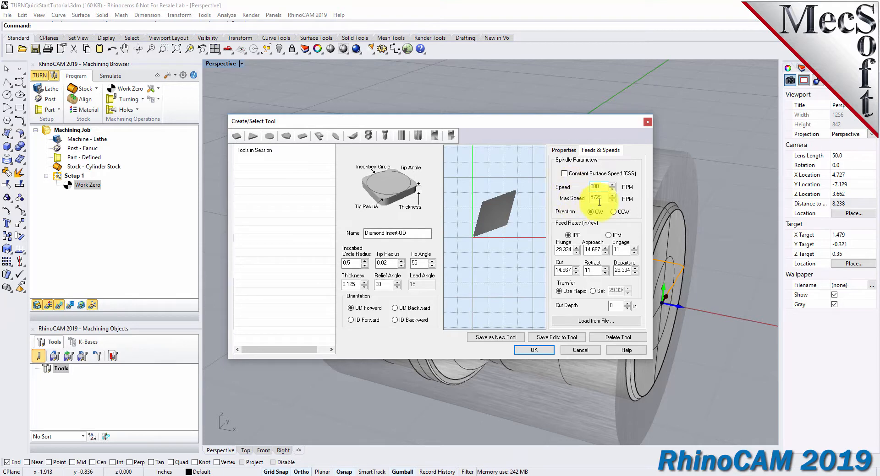
pyautogui.doubleClick(604, 198)
pyautogui.write('350')
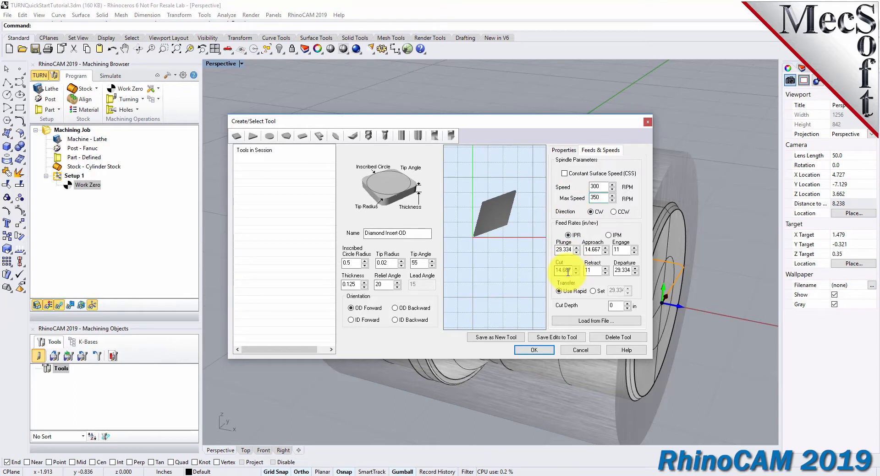
# - Switch the tool's feed rates to IPM and set plunge to 5, approach to 7.5 and engage to 7.5
pyautogui.click(608, 235)
pyautogui.doubleClick(559, 250)
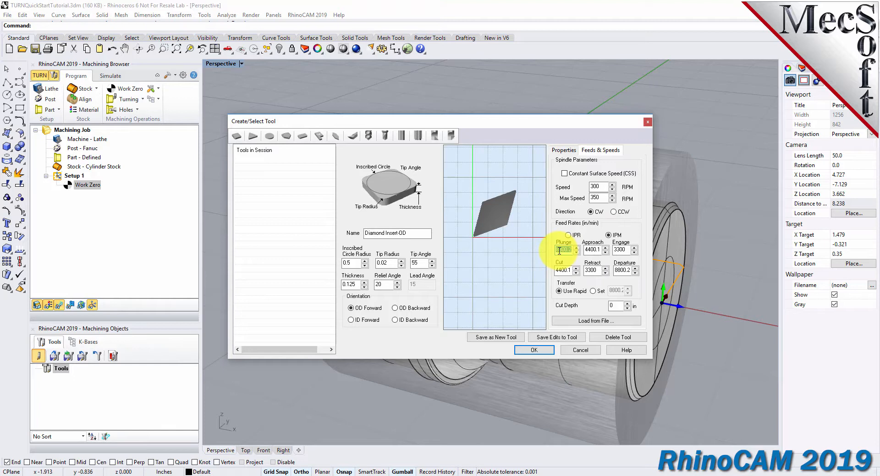
pyautogui.write('5')
pyautogui.doubleClick(589, 249)
pyautogui.write('7')
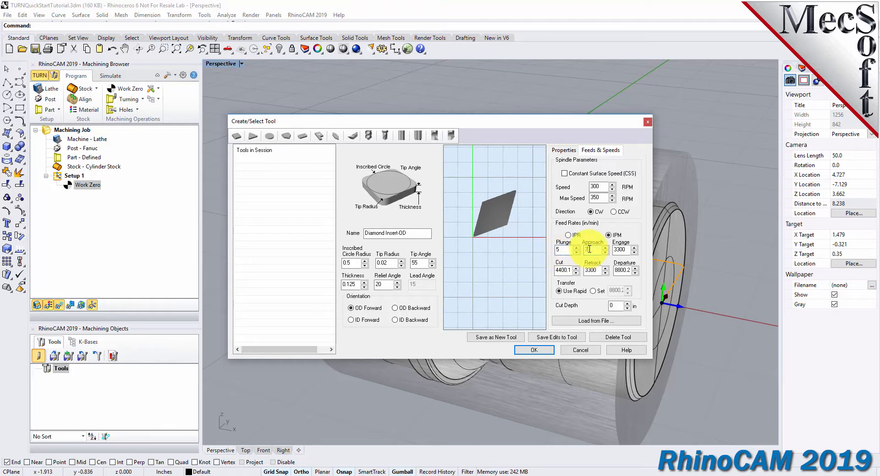
pyautogui.write('.5')
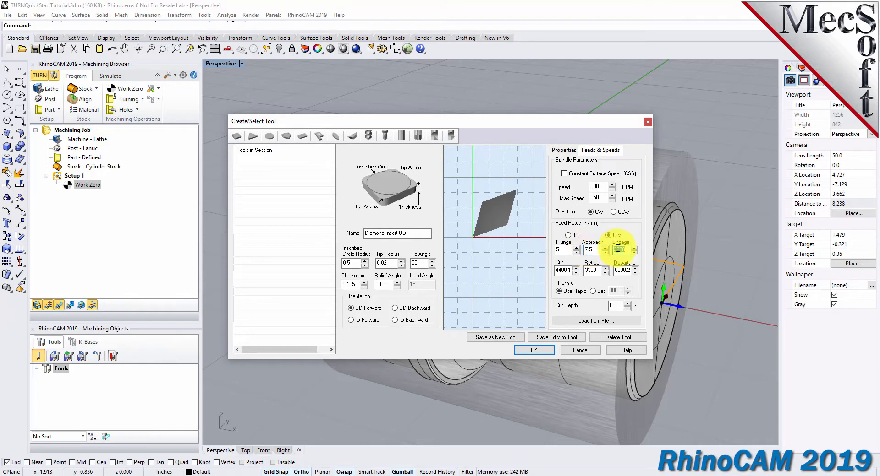
pyautogui.write('7')
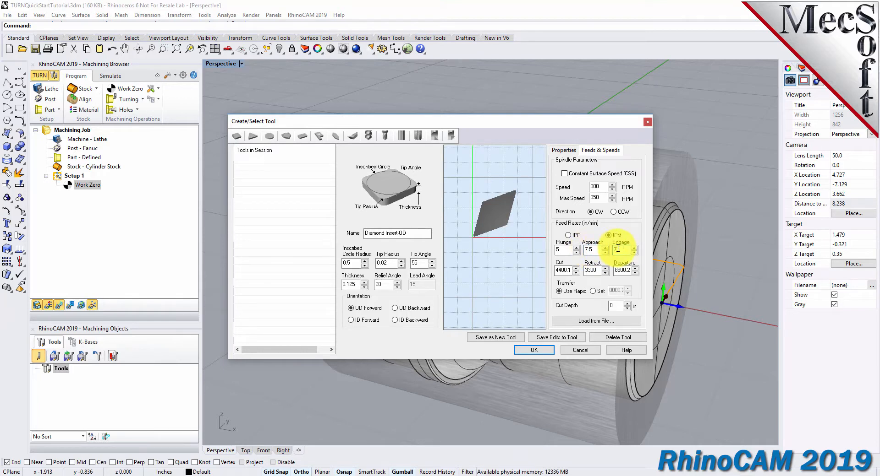
pyautogui.write('.5')
# - Set the tool's cut feed rate to 10, retract to 15 and departure to 15
pyautogui.doubleClick(564, 270)
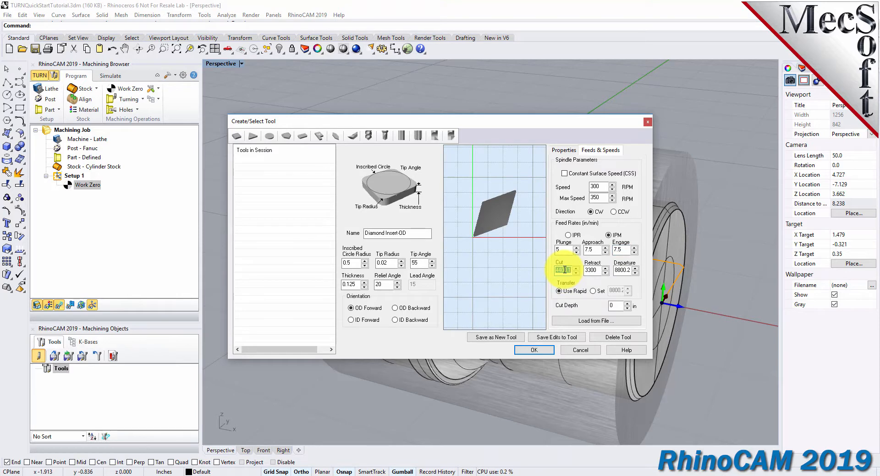
pyautogui.write('10')
pyautogui.doubleClick(590, 270)
pyautogui.write('15')
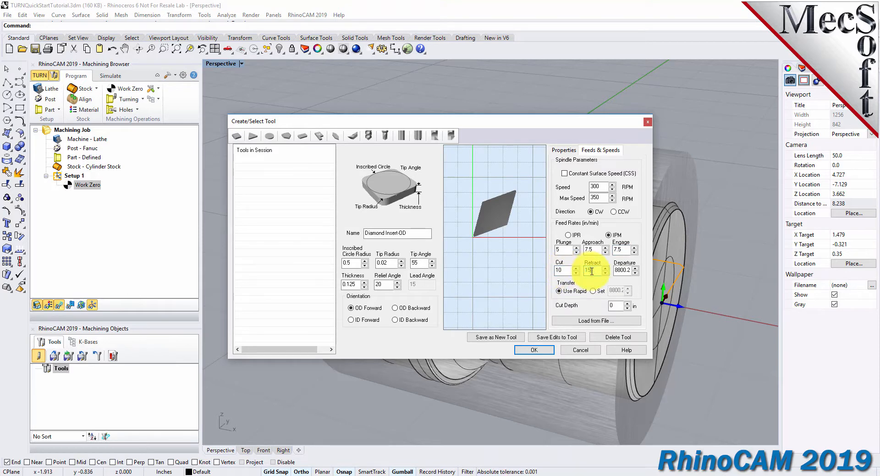
pyautogui.doubleClick(620, 271)
pyautogui.write('15')
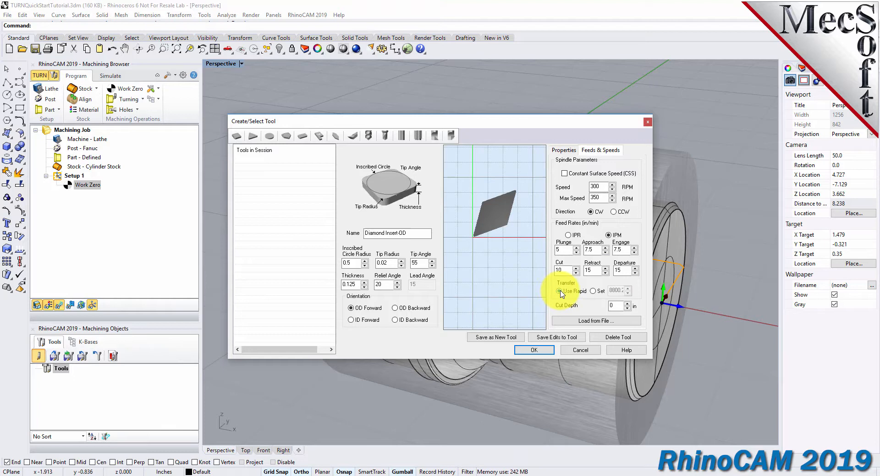
# - Save Diamond Insert-OD as a new tool in the session and select it in the job's tool list
pyautogui.click(491, 339)
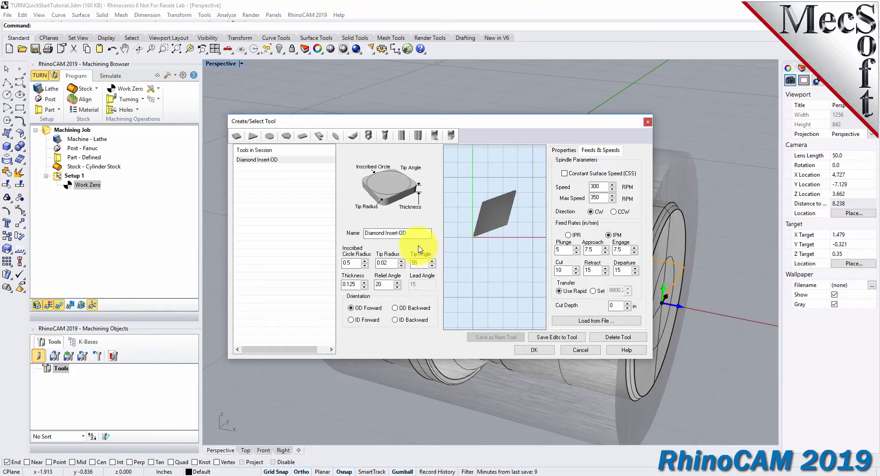
pyautogui.moveTo(410, 233); pyautogui.dragTo(362, 234)
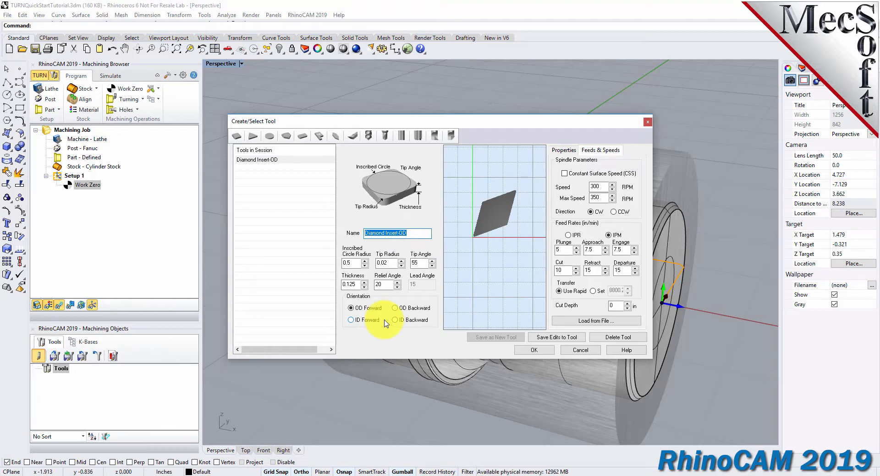
pyautogui.click(274, 159)
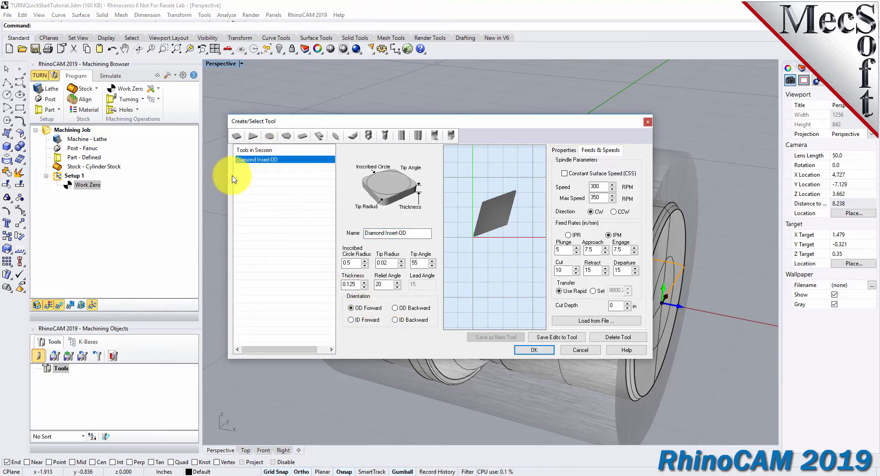
pyautogui.click(533, 350)
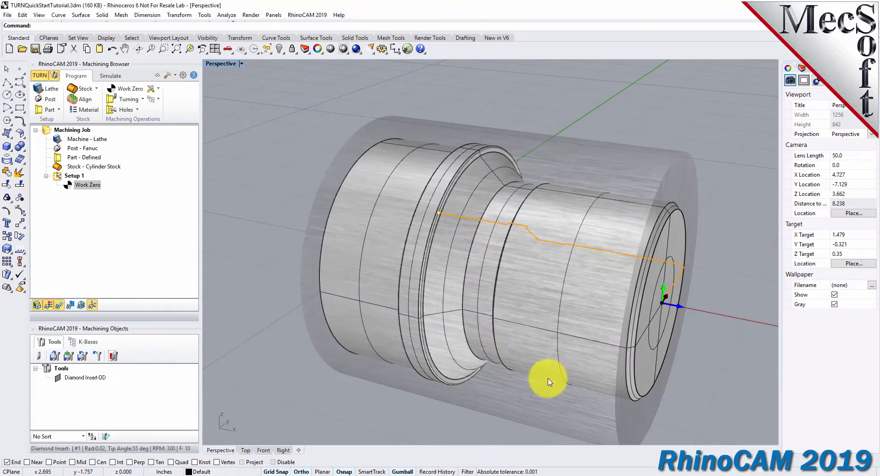
pyautogui.click(64, 380)
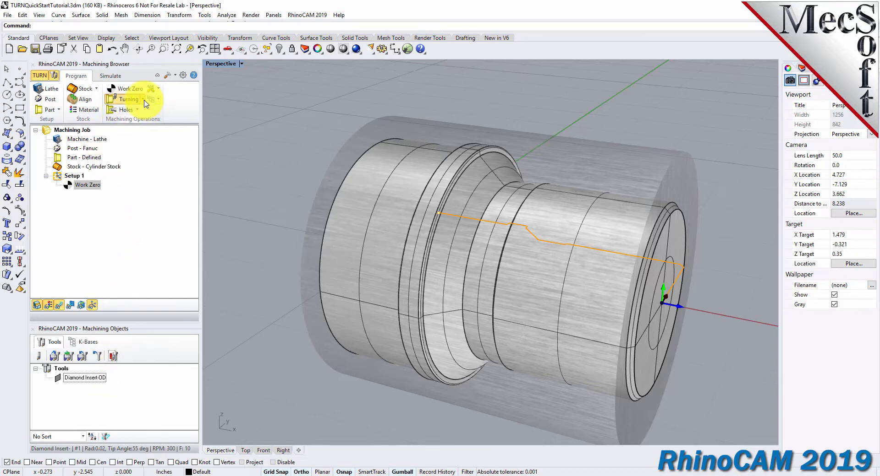
# - Create a Turn Roughing operation using Diamond Insert-OD and load its feeds and speeds from the tool
pyautogui.click(127, 99)
pyautogui.click(135, 126)
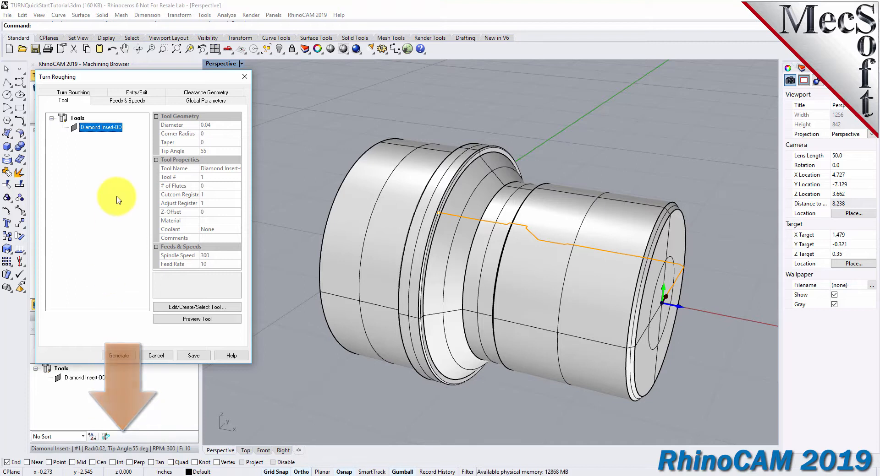
pyautogui.click(142, 104)
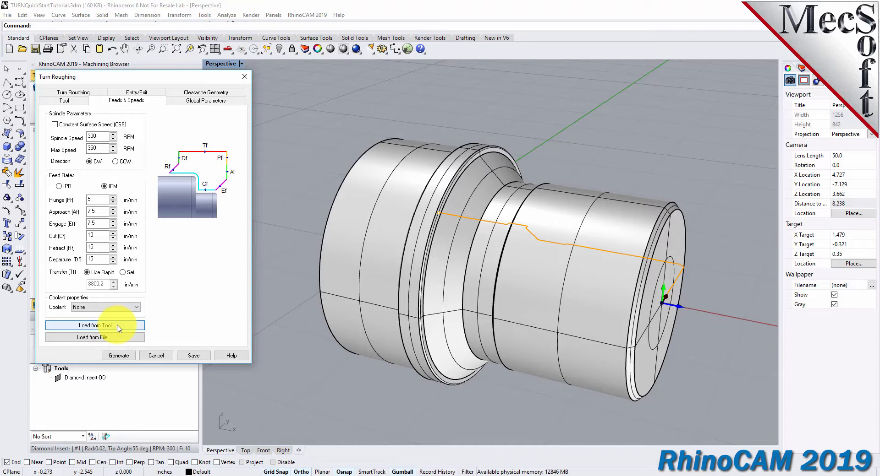
# - Set the roughing operation's cut transfer to Clearance Plane and inspect the clearance geometry around the part
pyautogui.click(193, 94)
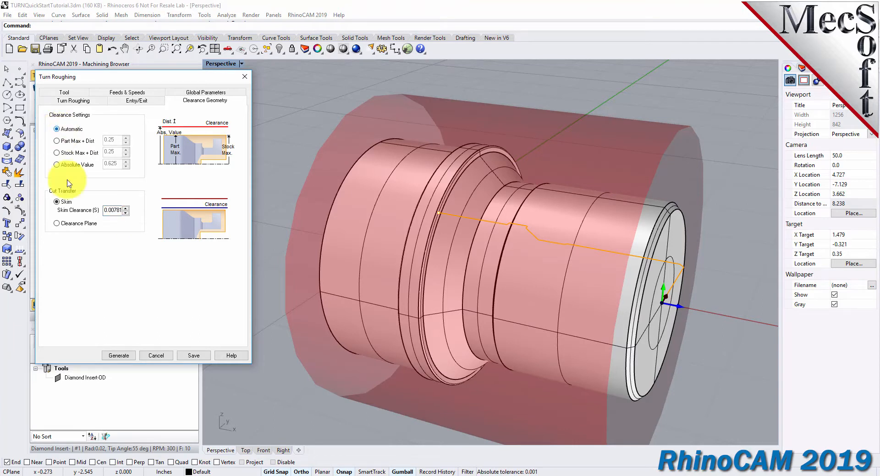
pyautogui.click(57, 224)
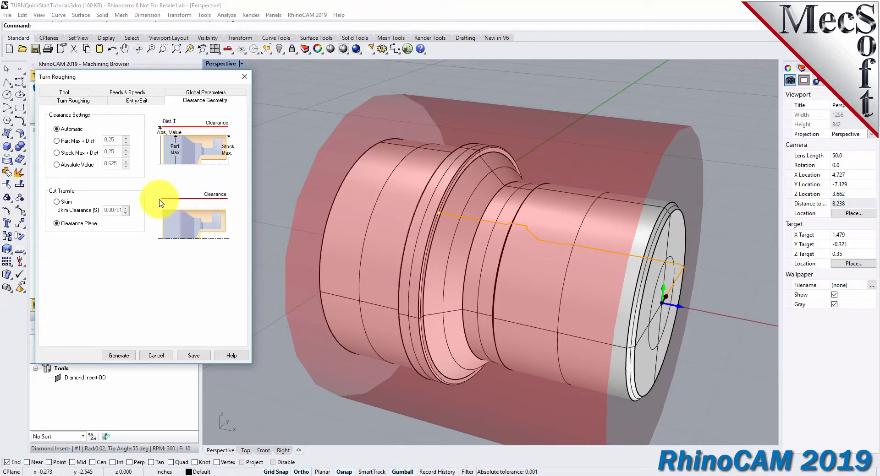
pyautogui.moveTo(509, 226); pyautogui.dragTo(477, 221, button='right')
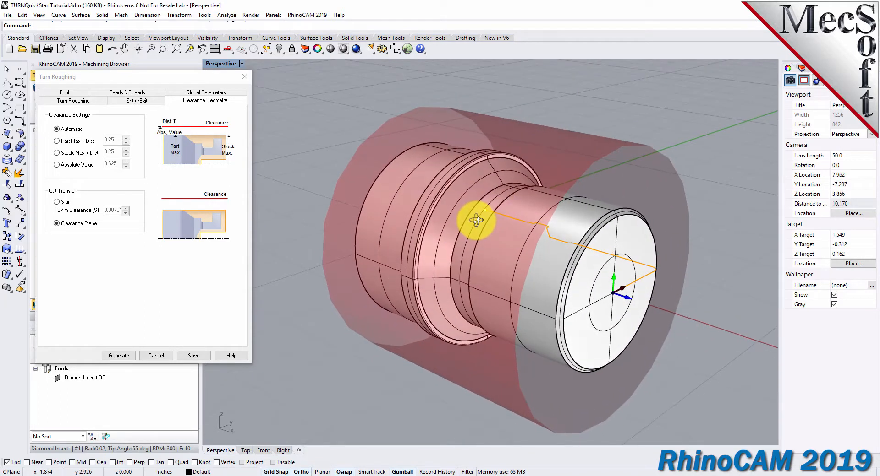
pyautogui.scroll(2, 474, 221)
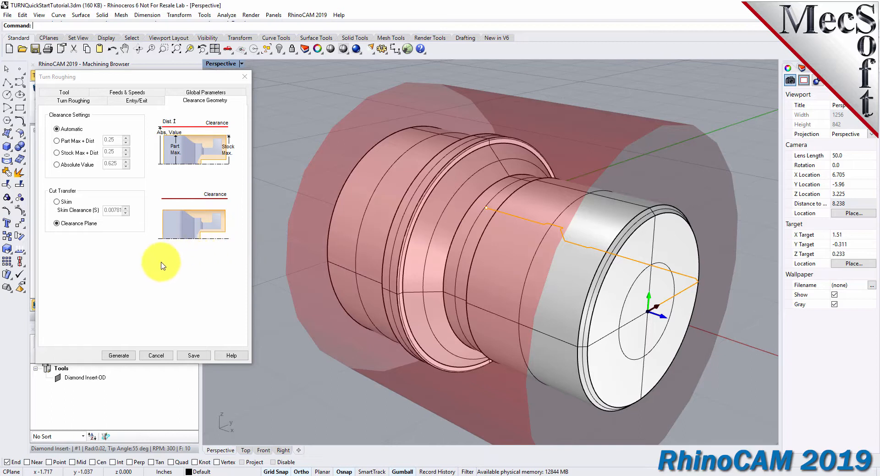
# - Choose the Outer Diameter approach type for the roughing operation and keep a 0.01 stock allowance
pyautogui.click(202, 93)
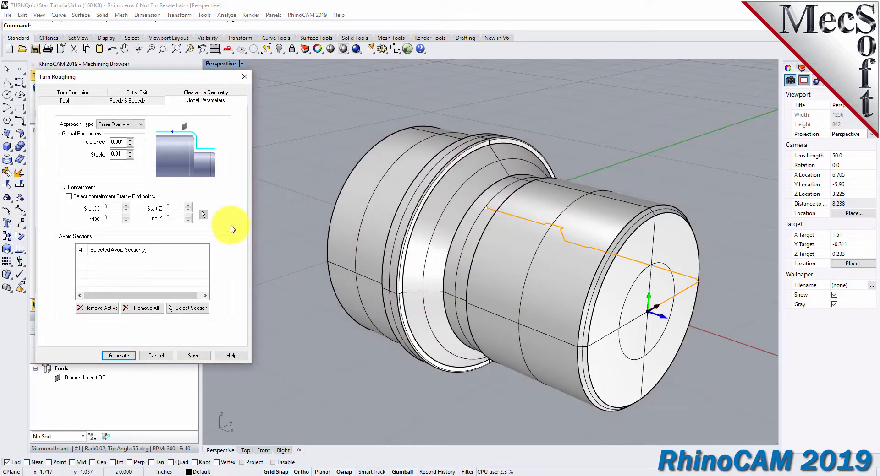
pyautogui.click(142, 125)
pyautogui.click(136, 132)
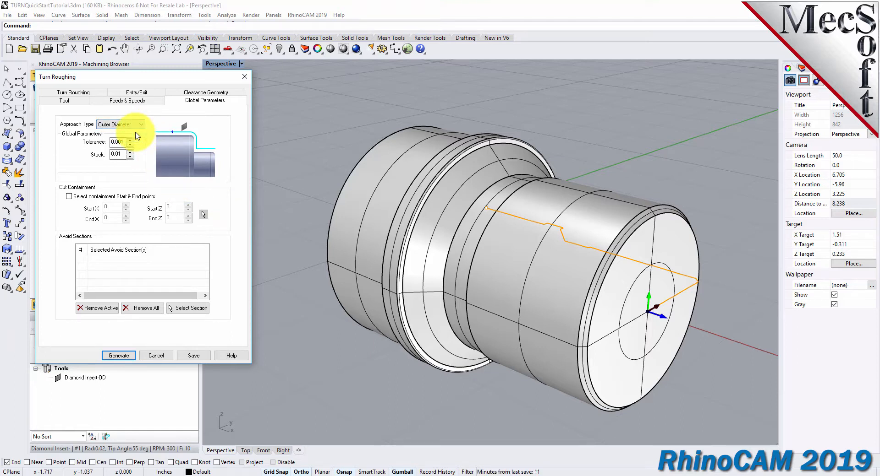
pyautogui.click(117, 154)
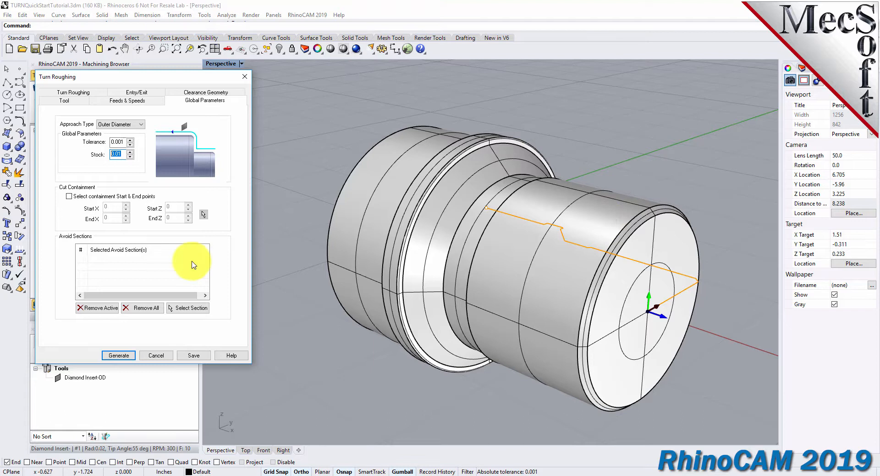
# - Compare Offset Cuts with Linear Cuts, choose Linear Cuts with a 0.0625 depth per cut, and disable the final cleanup pass
pyautogui.click(93, 96)
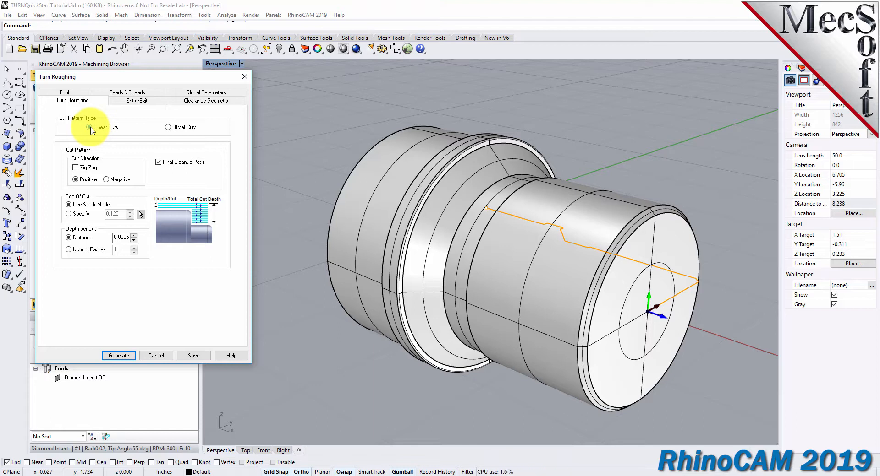
pyautogui.click(168, 127)
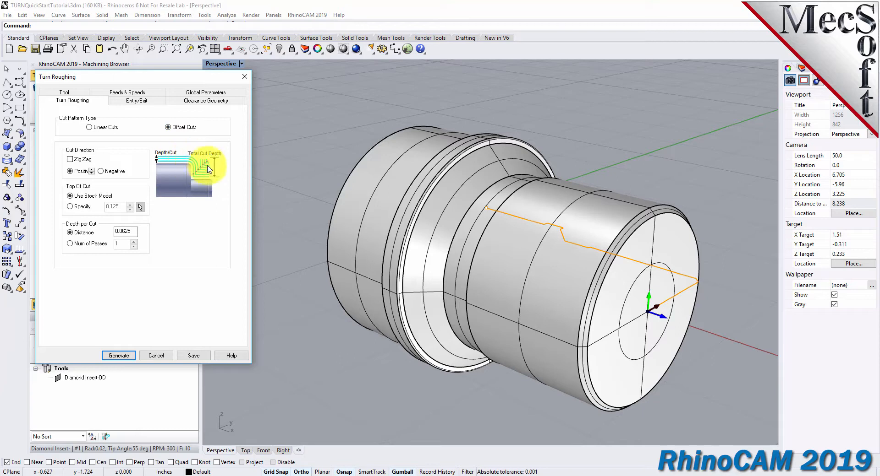
pyautogui.click(90, 127)
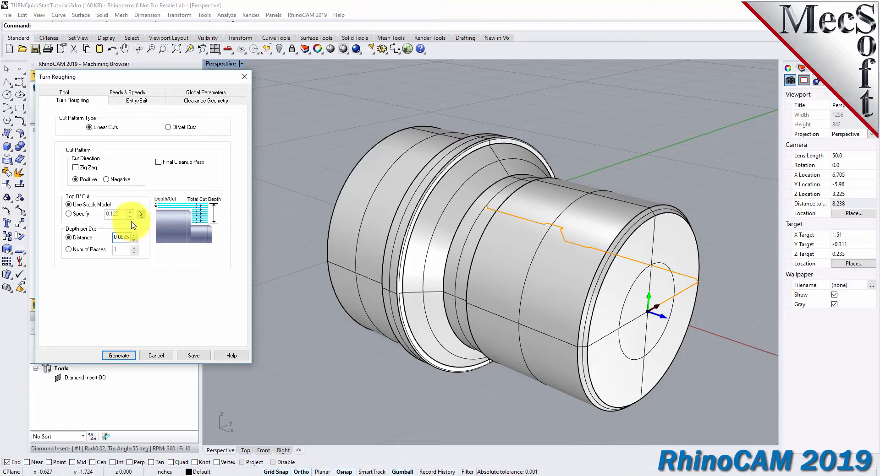
# - Set the roughing operation's approach, engage, retract and depart lengths to 0.025 and generate its toolpath
pyautogui.click(136, 100)
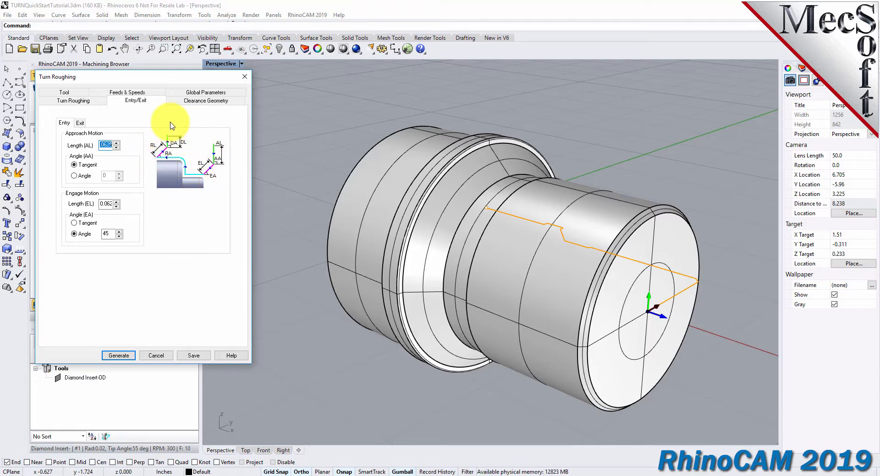
pyautogui.click(62, 124)
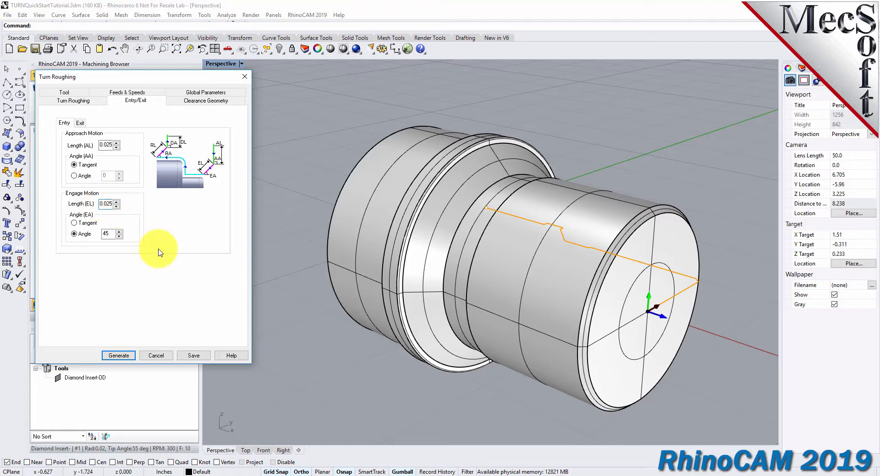
pyautogui.click(80, 123)
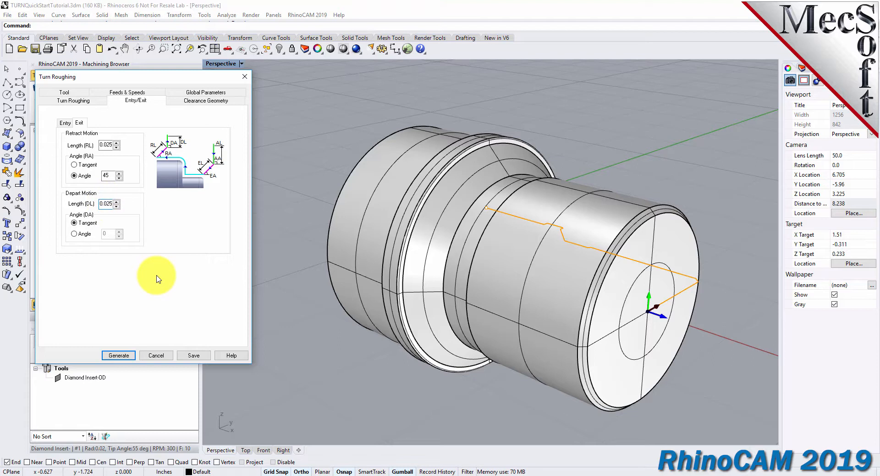
pyautogui.click(115, 355)
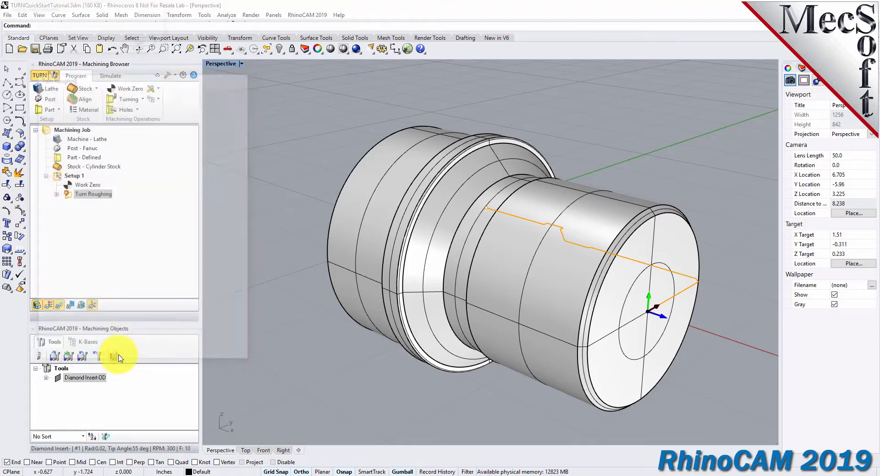
# - Examine the generated Turn Roughing toolpath from the Top view, close up along the part's upper profile
pyautogui.click(69, 196)
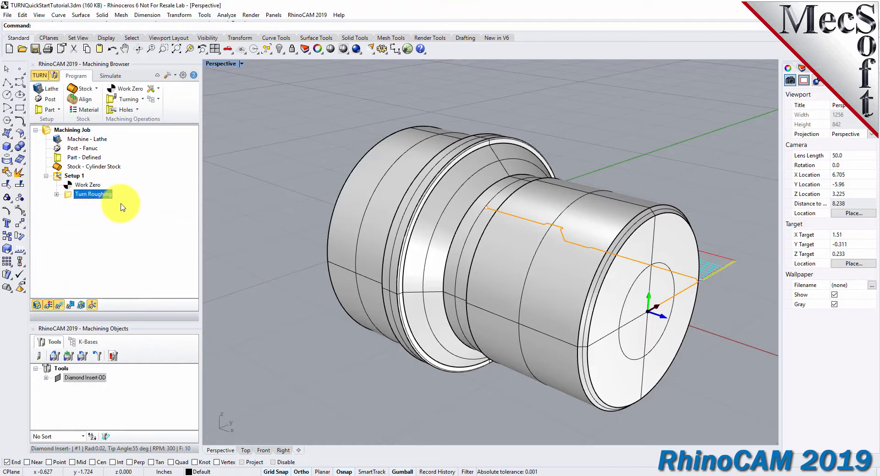
pyautogui.click(232, 55)
pyautogui.click(254, 79)
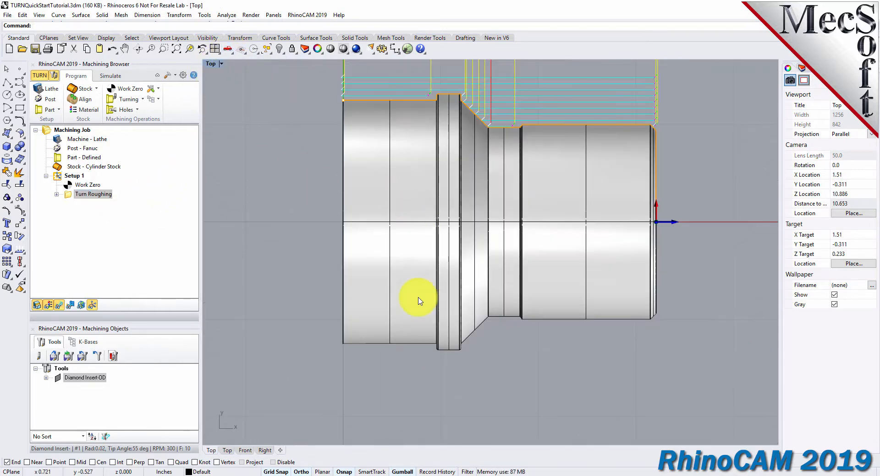
pyautogui.scroll(4, 474, 217)
pyautogui.scroll(-1, 502, 200)
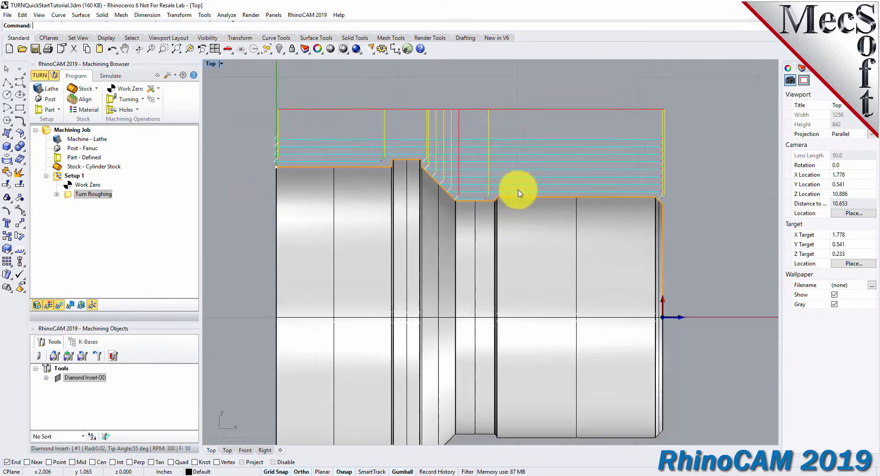
pyautogui.scroll(1, 514, 241)
pyautogui.scroll(-1, 562, 251)
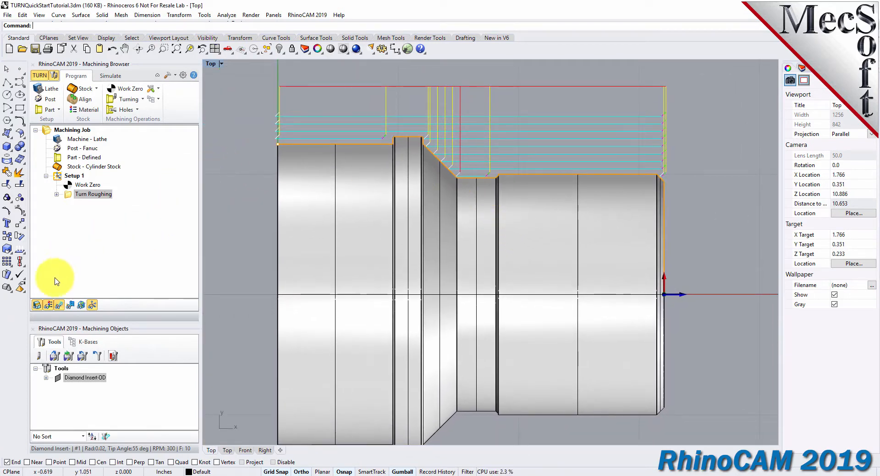
# - Switch the toolpath display off and back on to compare the part with and without it
pyautogui.click(58, 306)
pyautogui.click(60, 306)
pyautogui.click(59, 306)
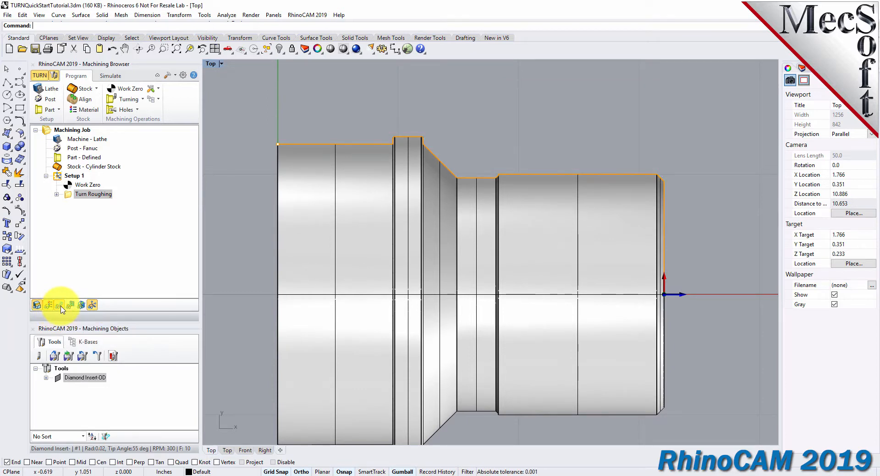
pyautogui.click(60, 306)
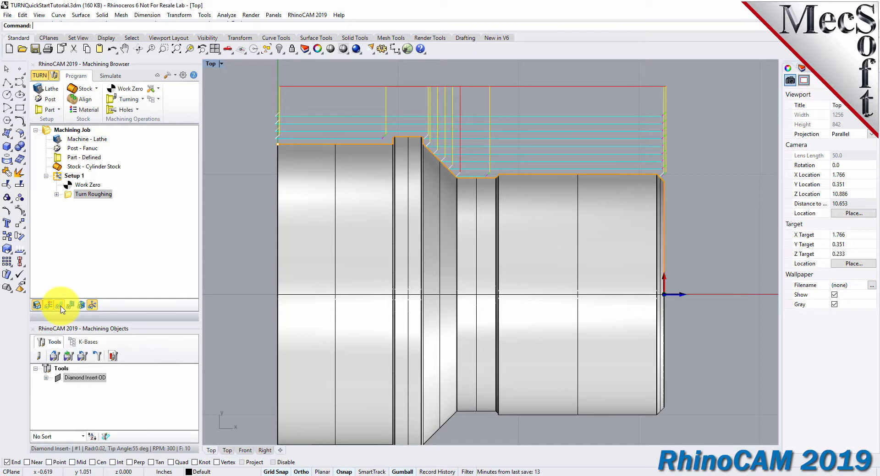
# - Return to the Perspective view and examine the roughing toolpath from the part's opposite side
pyautogui.click(230, 50)
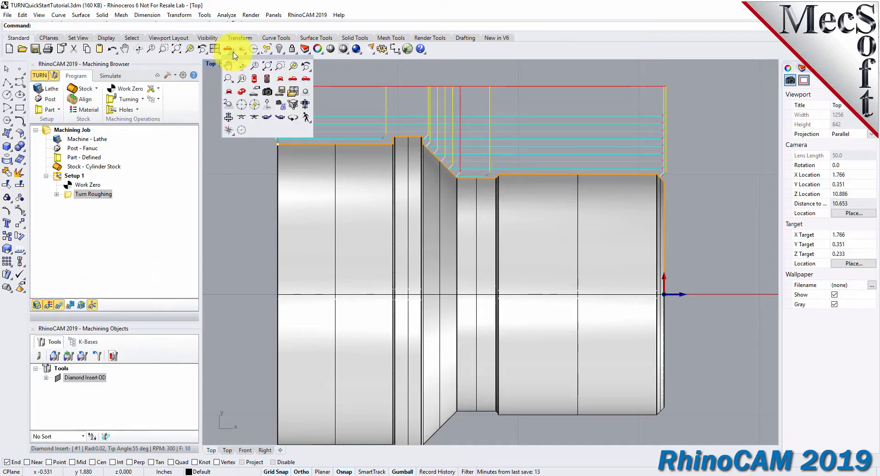
pyautogui.click(242, 93)
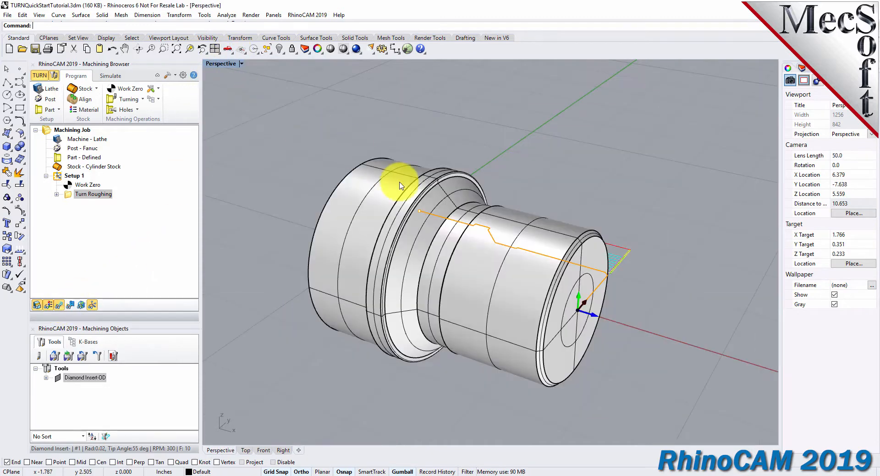
pyautogui.scroll(2, 377, 274)
pyautogui.moveTo(507, 278); pyautogui.dragTo(356, 268, button='right')
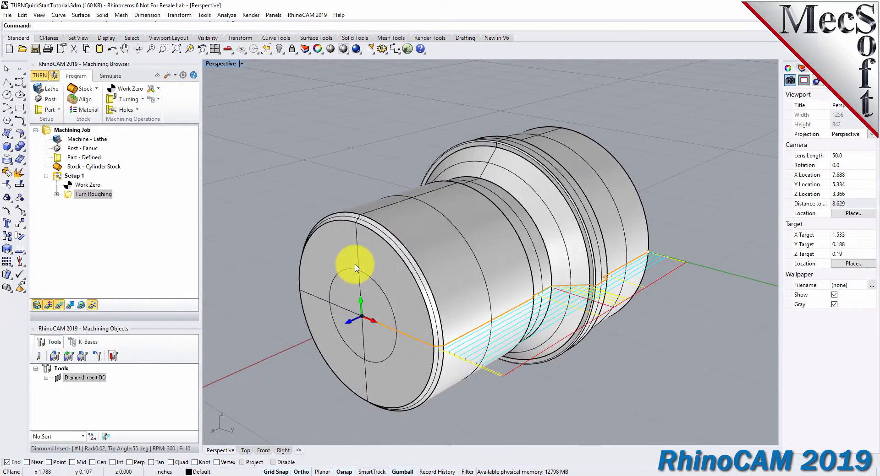
# - Set the simulation display mode to 3 Quarter in the simulation preferences
pyautogui.click(111, 76)
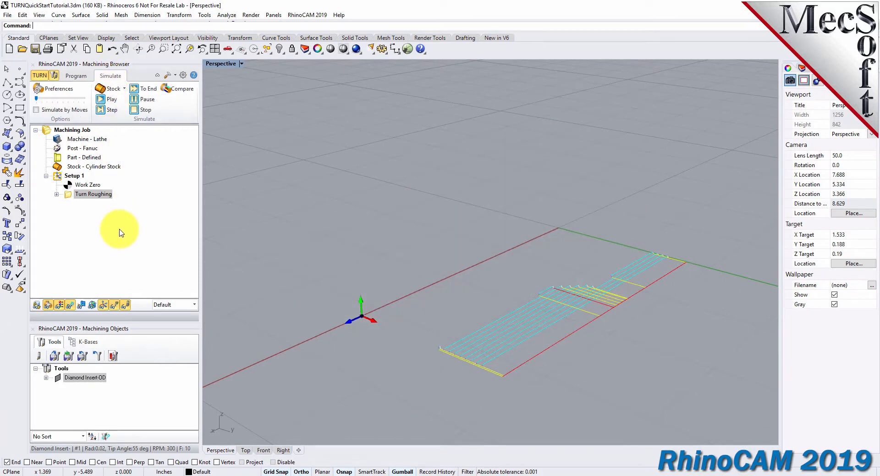
pyautogui.moveTo(423, 267); pyautogui.dragTo(509, 275, button='right')
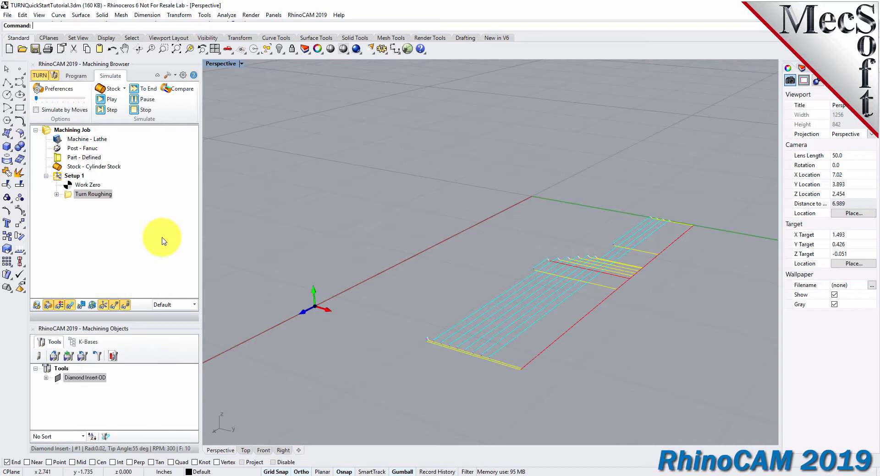
pyautogui.click(55, 89)
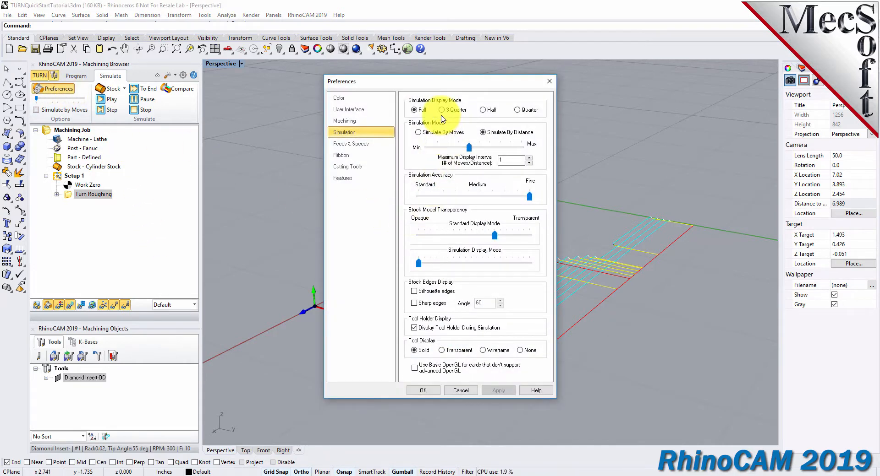
pyautogui.click(442, 110)
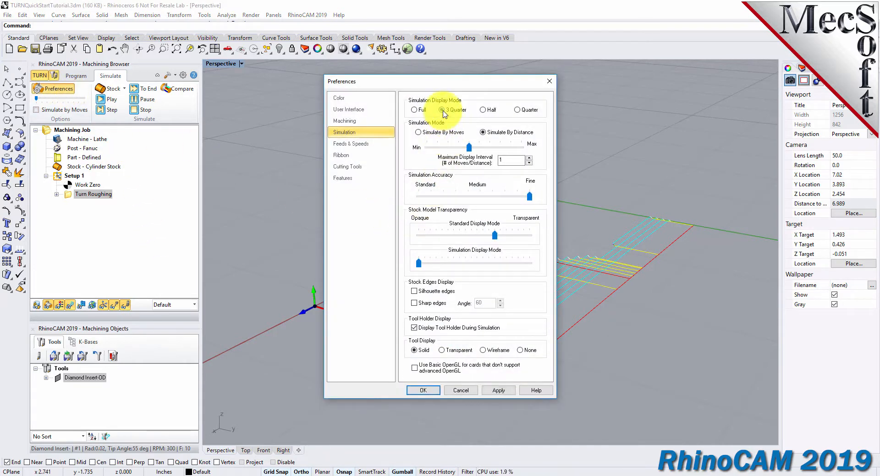
pyautogui.click(422, 390)
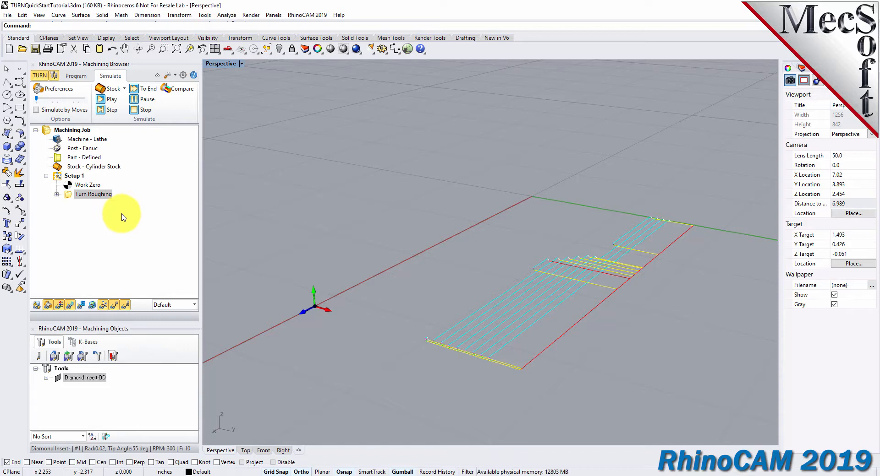
# - Simulate material removal for the Turn Roughing operation
pyautogui.click(69, 196)
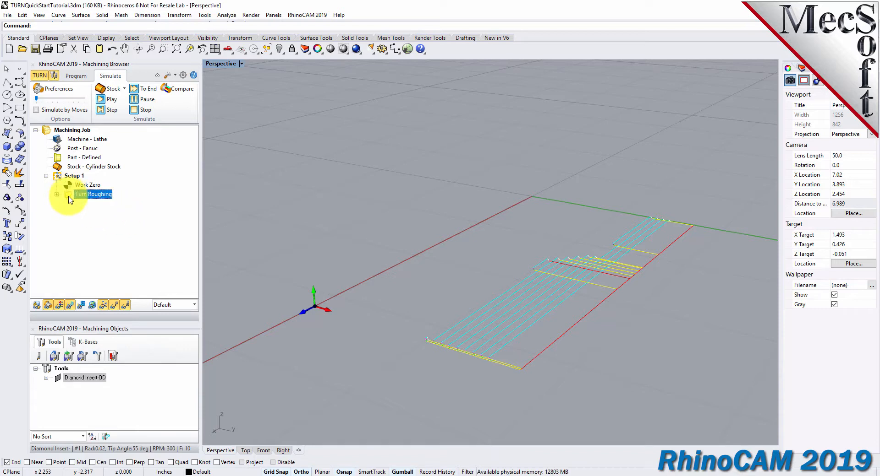
pyautogui.click(112, 100)
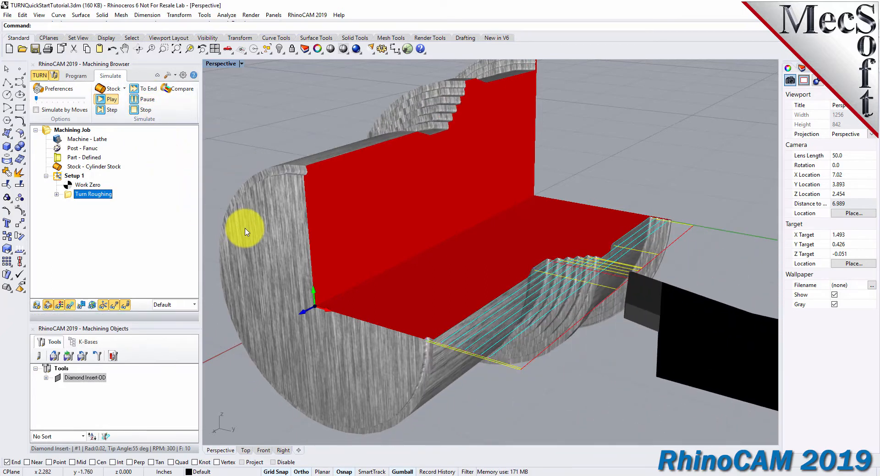
pyautogui.moveTo(487, 294)
pyautogui.mouseDown(button='right')
pyautogui.moveTo(493, 311)
pyautogui.moveTo(506, 237)
pyautogui.moveTo(432, 294)
pyautogui.moveTo(384, 232)
pyautogui.moveTo(328, 226)
pyautogui.moveTo(310, 251)
pyautogui.moveTo(319, 323)
pyautogui.moveTo(318, 269)
pyautogui.moveTo(337, 249)
pyautogui.moveTo(414, 250)
pyautogui.moveTo(499, 300)
pyautogui.mouseUp(button='right')
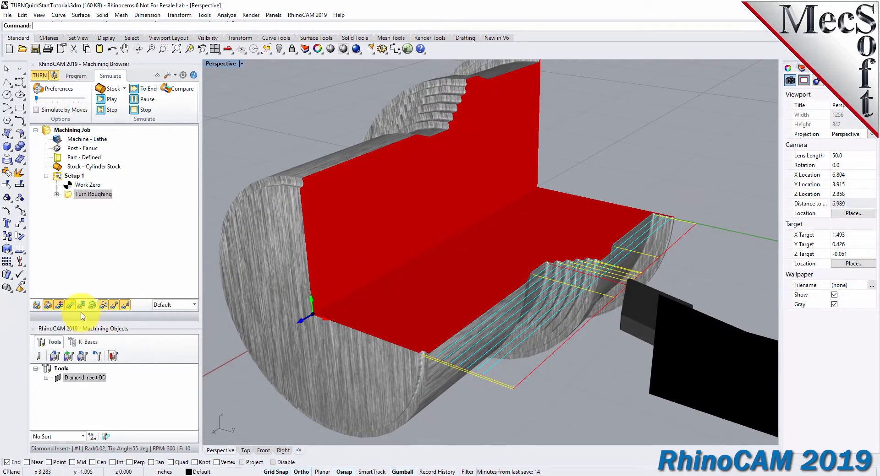
# - Switch the stock's material texture off and back on, and inspect the simulated cut stock
pyautogui.click(60, 305)
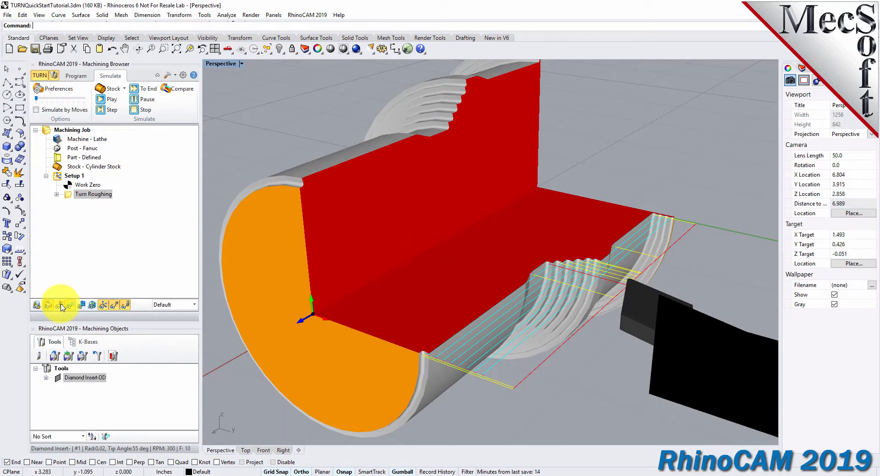
pyautogui.click(61, 305)
pyautogui.click(61, 306)
pyautogui.click(62, 305)
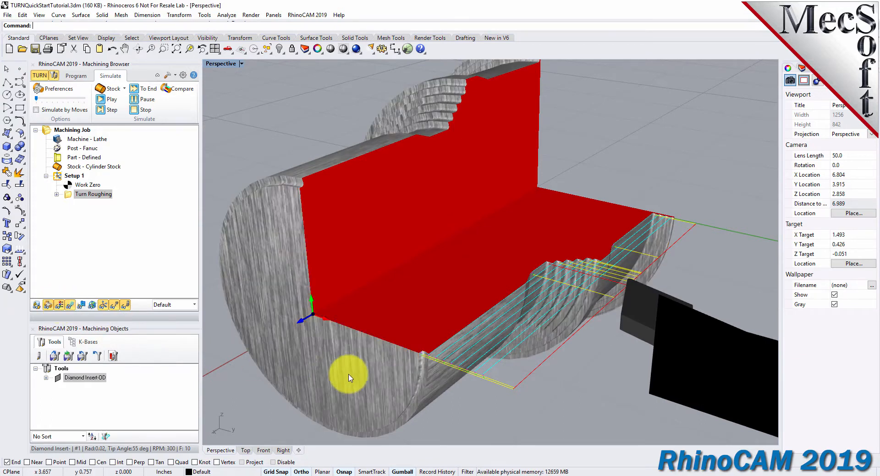
pyautogui.scroll(-2, 568, 291)
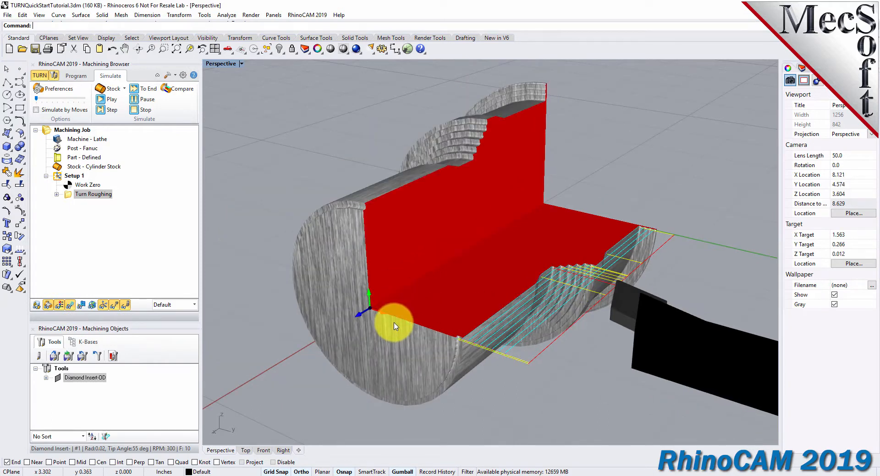
pyautogui.scroll(2, 394, 315)
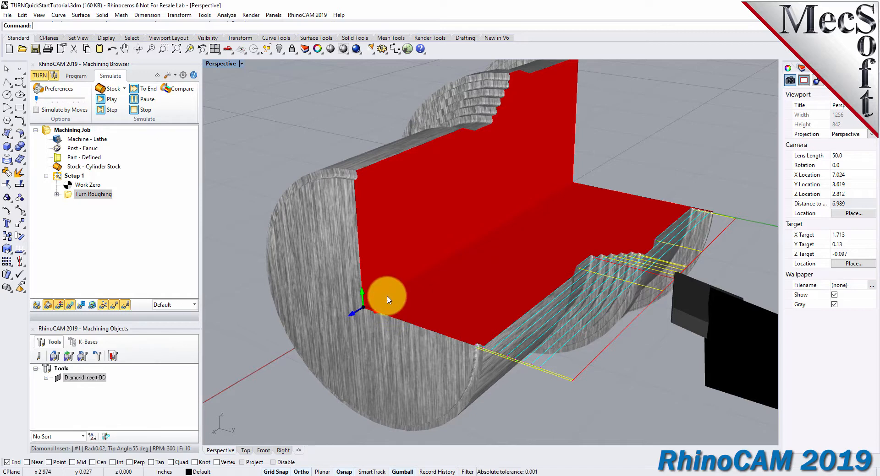
# - Create a Turn Finishing operation using the Diamond Insert-OD tool
pyautogui.click(76, 78)
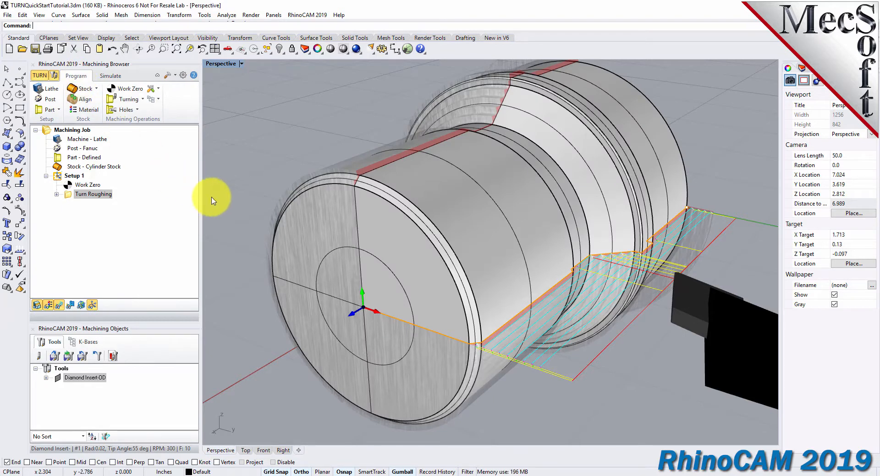
pyautogui.click(141, 102)
pyautogui.click(155, 120)
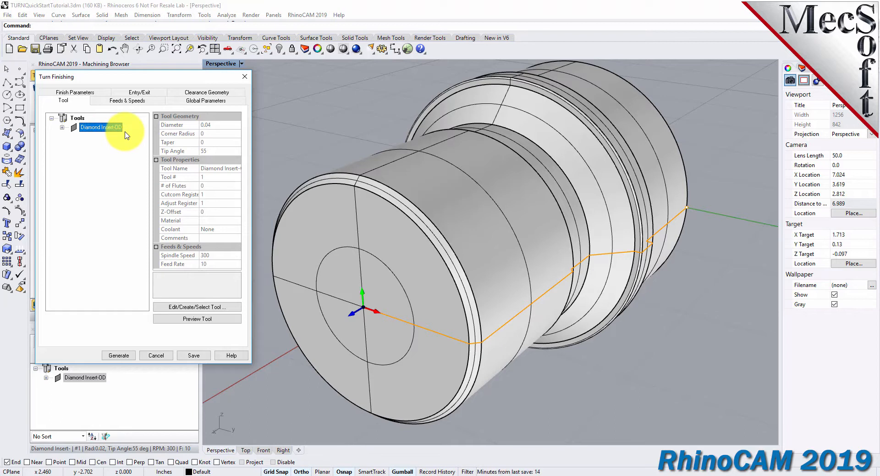
# - Load the finishing operation's feeds and speeds from the tool and set its cut transfer to Clearance Plane
pyautogui.click(139, 102)
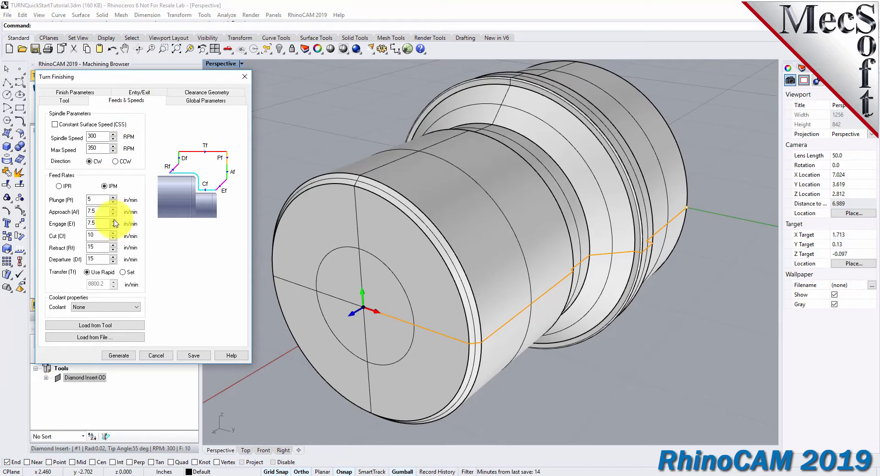
pyautogui.click(117, 328)
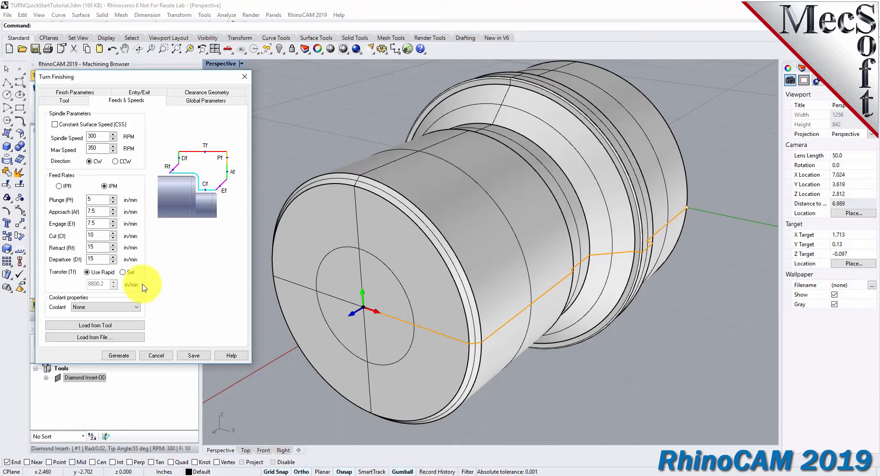
pyautogui.click(202, 94)
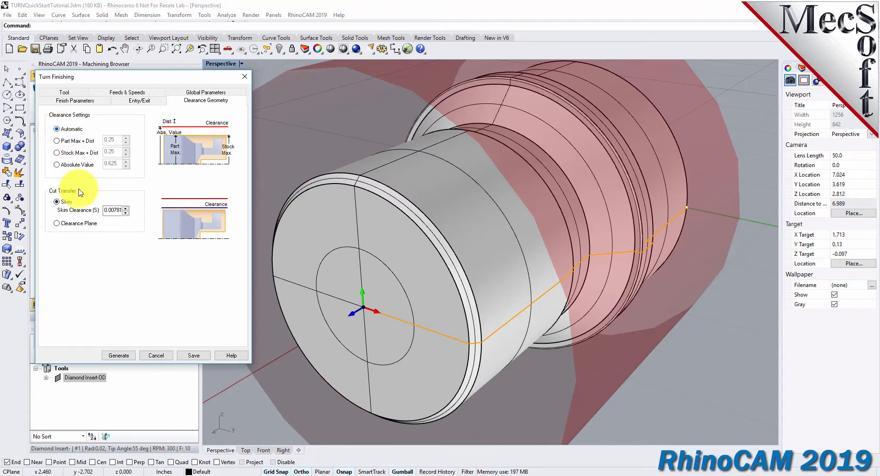
pyautogui.click(56, 224)
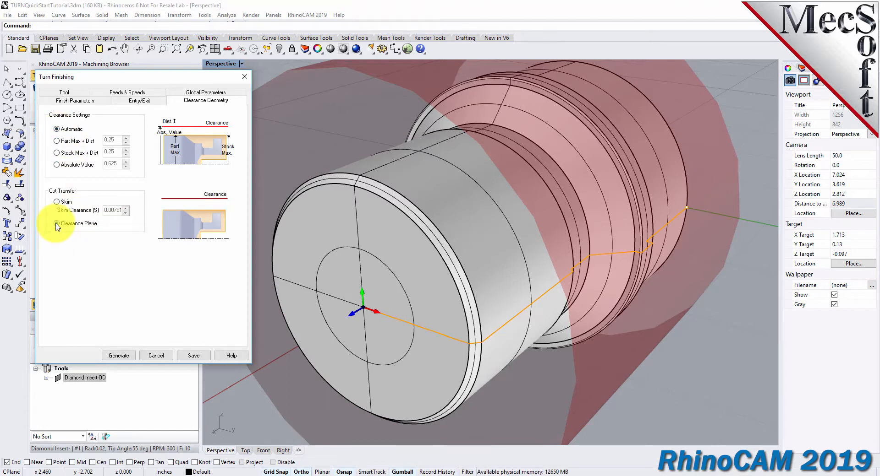
# - Use the Outer Diameter approach type with 0 stock for finishing, and enable start and end points for cut containment
pyautogui.click(192, 94)
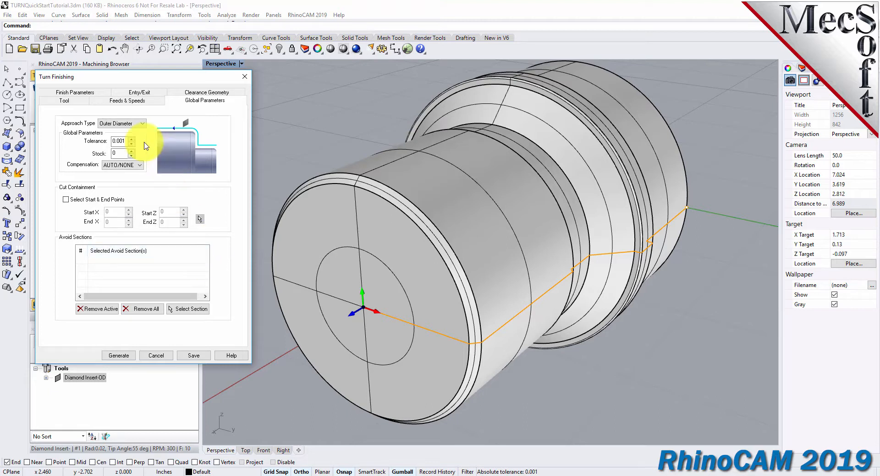
pyautogui.click(140, 123)
pyautogui.click(137, 133)
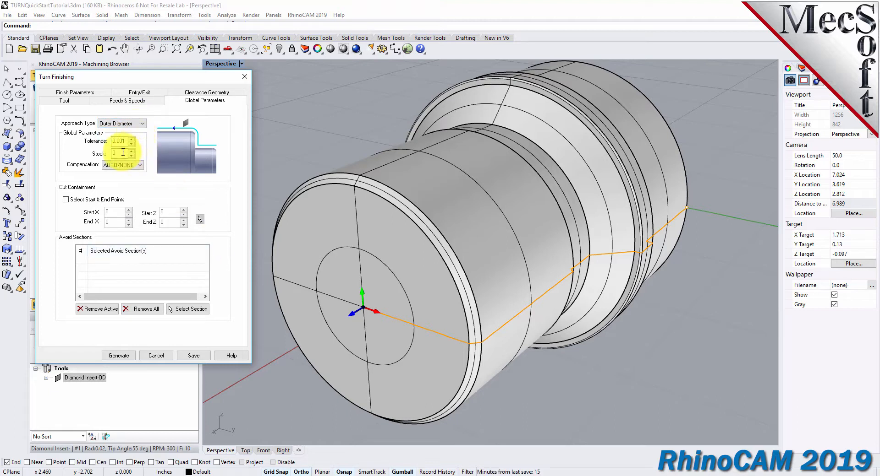
pyautogui.moveTo(121, 153); pyautogui.dragTo(97, 153)
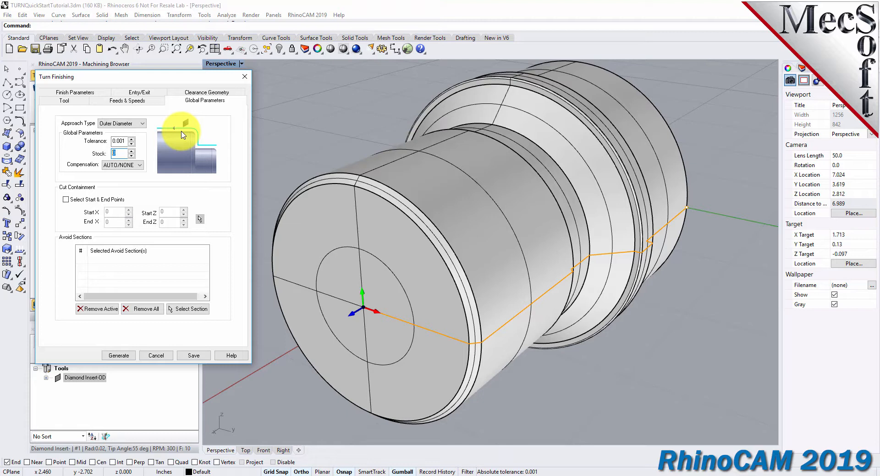
pyautogui.click(66, 204)
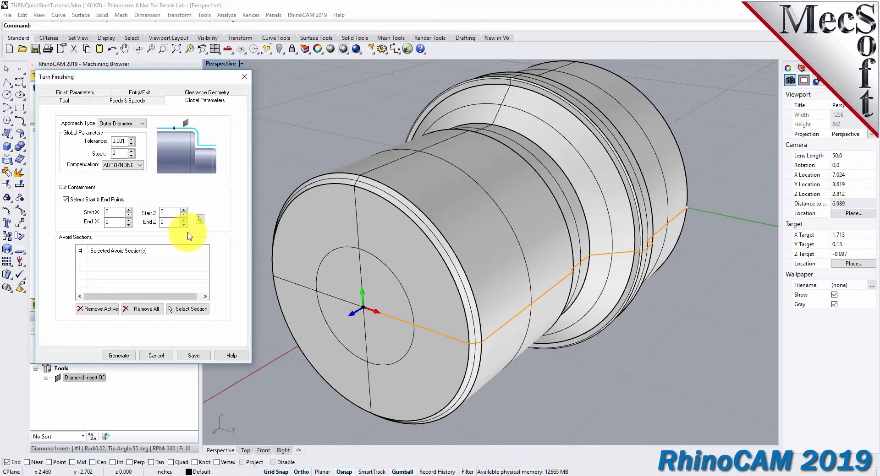
# - Pick the outer corners of the part's front and back ends as finishing start and end points, and generate the Turn Finishing toolpath
pyautogui.click(200, 220)
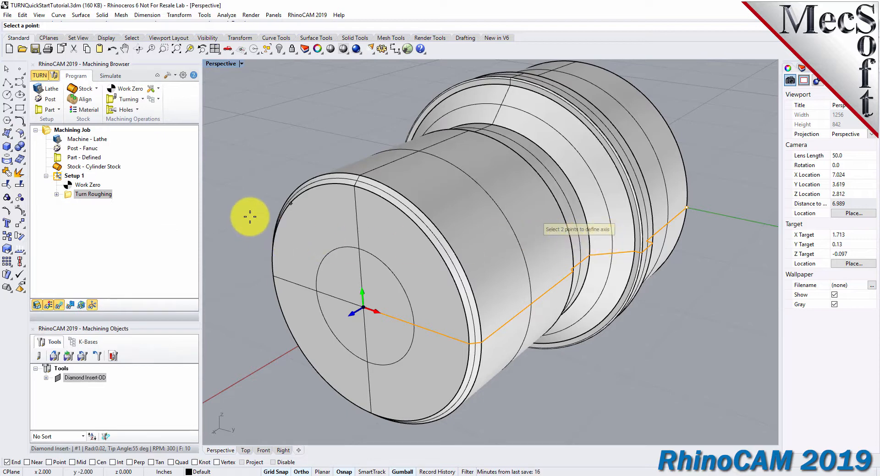
pyautogui.click(231, 53)
pyautogui.click(269, 92)
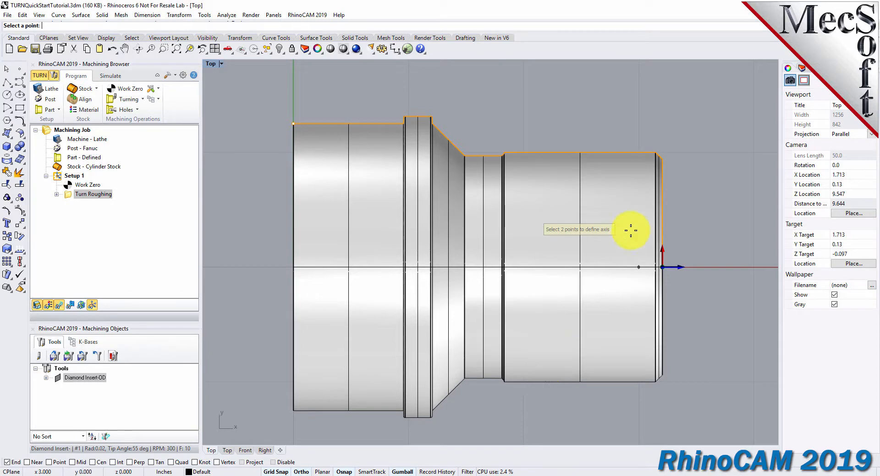
pyautogui.click(661, 161)
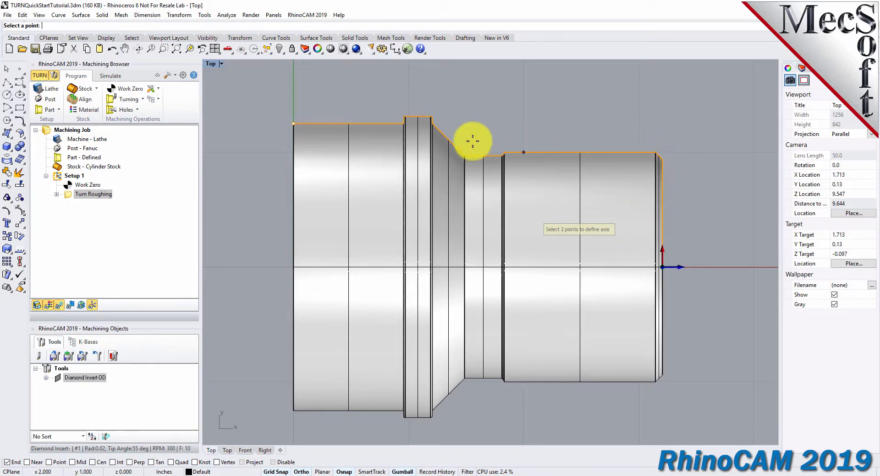
pyautogui.click(294, 124)
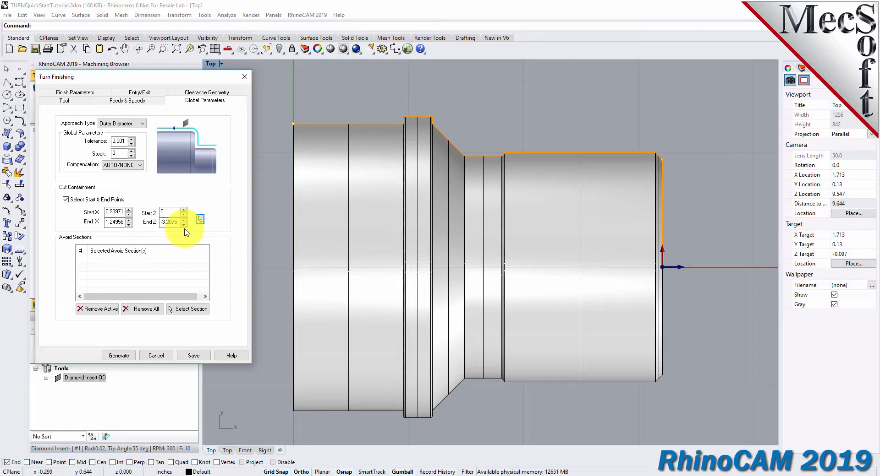
pyautogui.click(124, 357)
# - Simulate the Turn Finishing operation in the Perspective view with the tool and cut stock in view
pyautogui.click(92, 204)
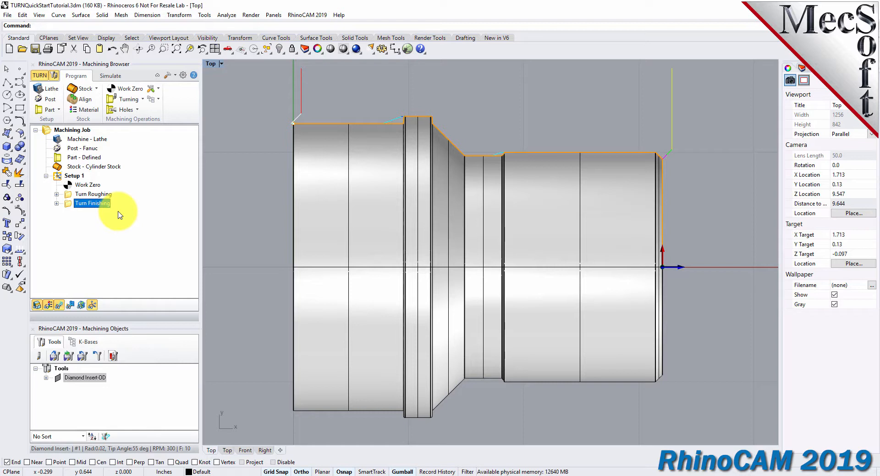
pyautogui.click(111, 76)
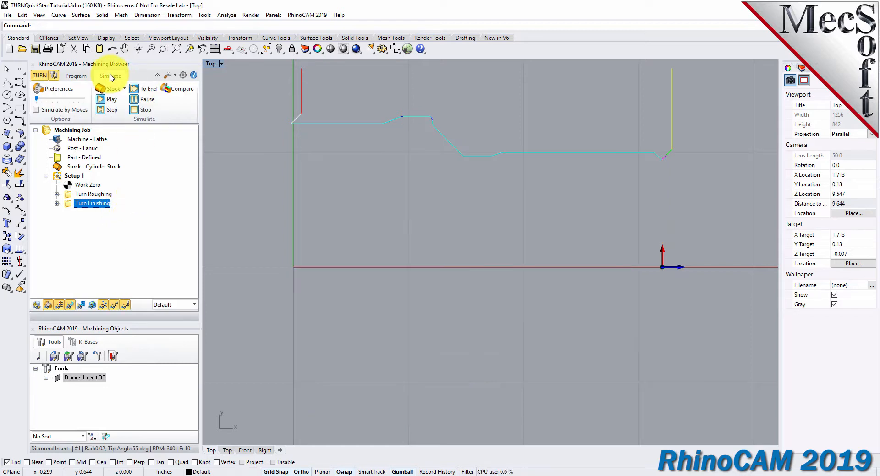
pyautogui.click(228, 49)
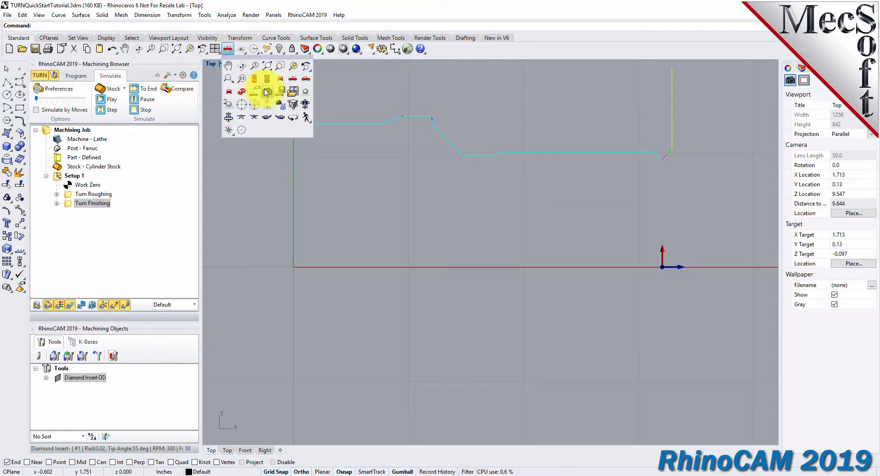
pyautogui.click(241, 93)
pyautogui.moveTo(595, 220); pyautogui.dragTo(425, 276, button='right')
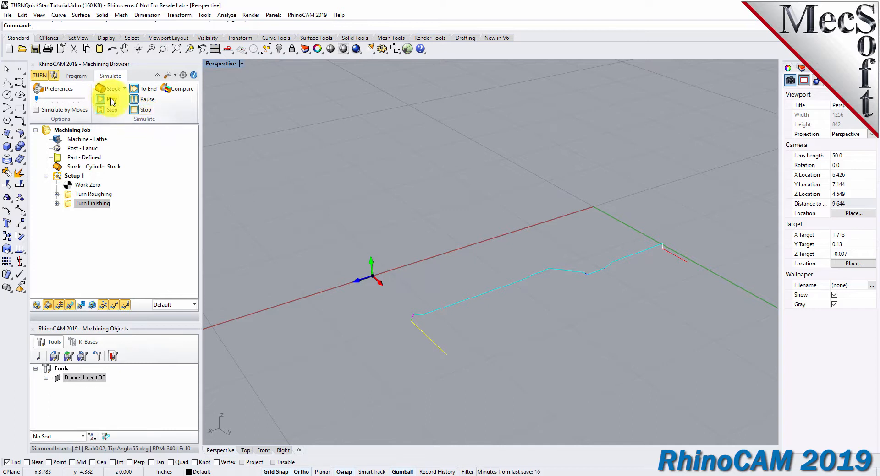
pyautogui.click(112, 99)
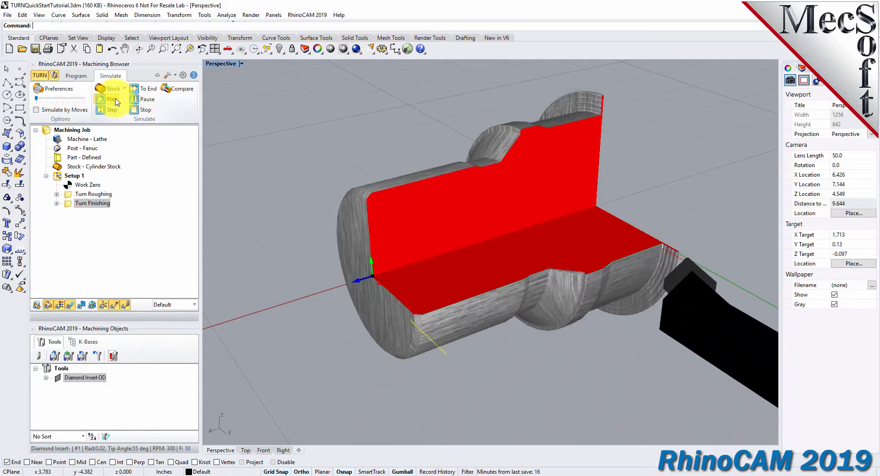
# - Replay the finishing simulation and examine the stepped shoulder of the cut stock up close
pyautogui.click(114, 100)
pyautogui.scroll(5, 527, 331)
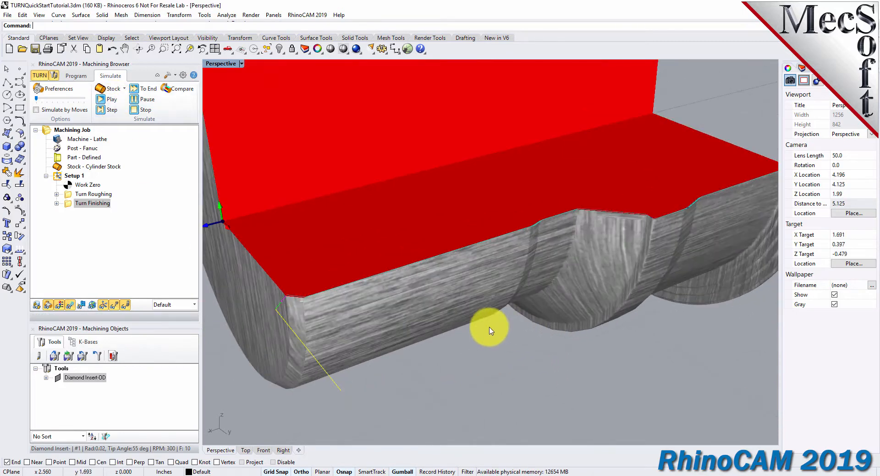
pyautogui.click(114, 103)
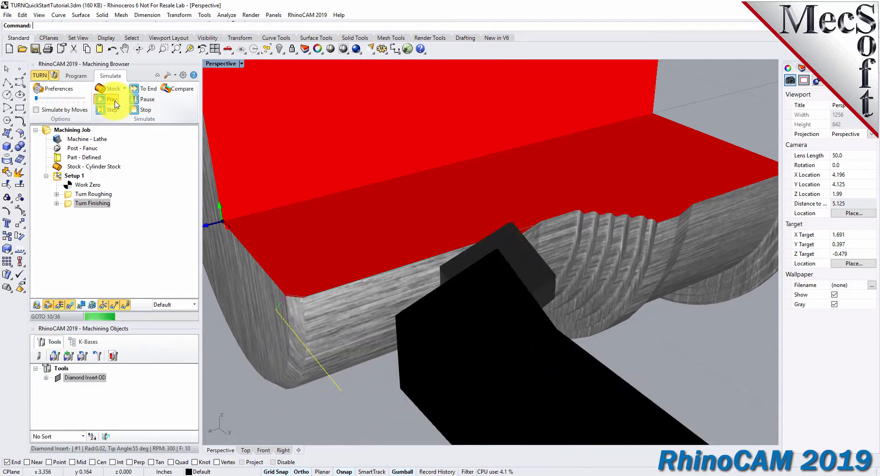
pyautogui.scroll(-4, 511, 275)
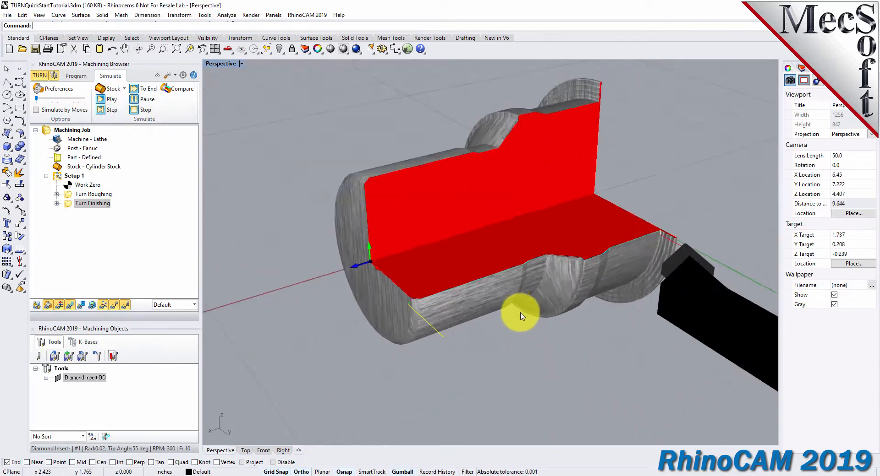
pyautogui.scroll(-2, 441, 220)
pyautogui.scroll(2, 437, 272)
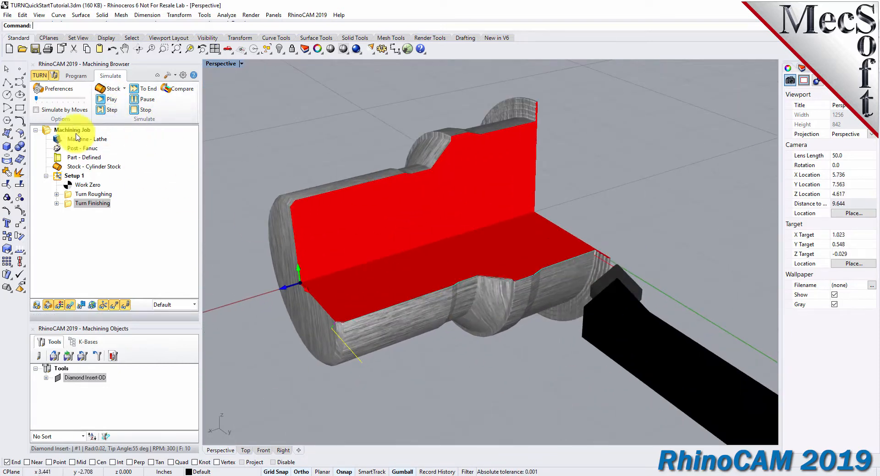
# - Post Setup 1 with the Fanuc post-processor to TURNQuickStartTutorial_Setup 1.nc in the QuickStart folder
pyautogui.click(60, 177)
pyautogui.rightClick(78, 176)
pyautogui.click(102, 195)
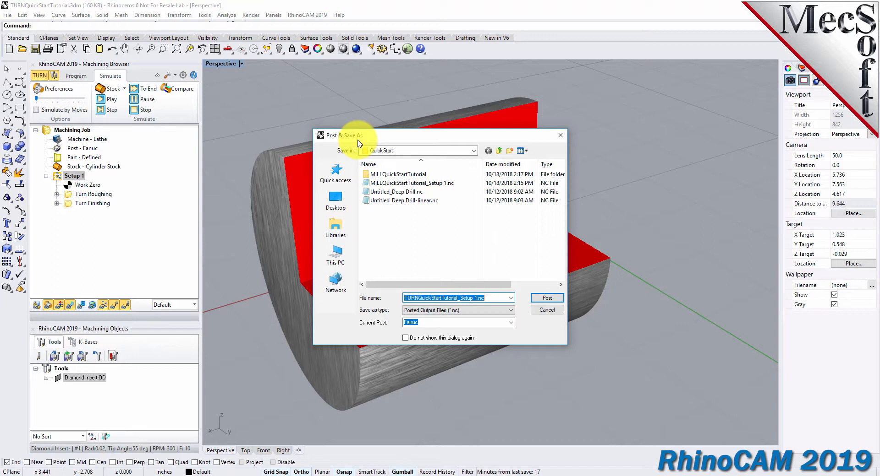
pyautogui.click(422, 298)
pyautogui.moveTo(489, 297); pyautogui.dragTo(403, 298)
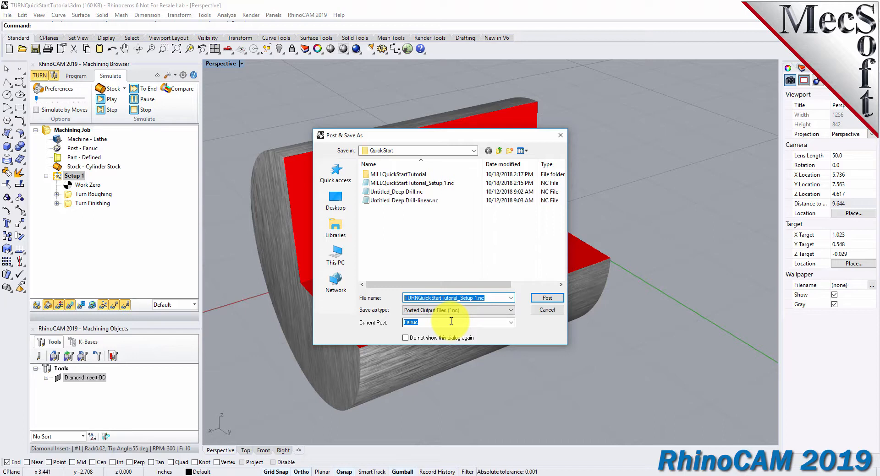
pyautogui.click(547, 298)
# - Review the posted Turn Roughing G-code in Notepad and close the file
pyautogui.moveTo(596, 176); pyautogui.dragTo(593, 158)
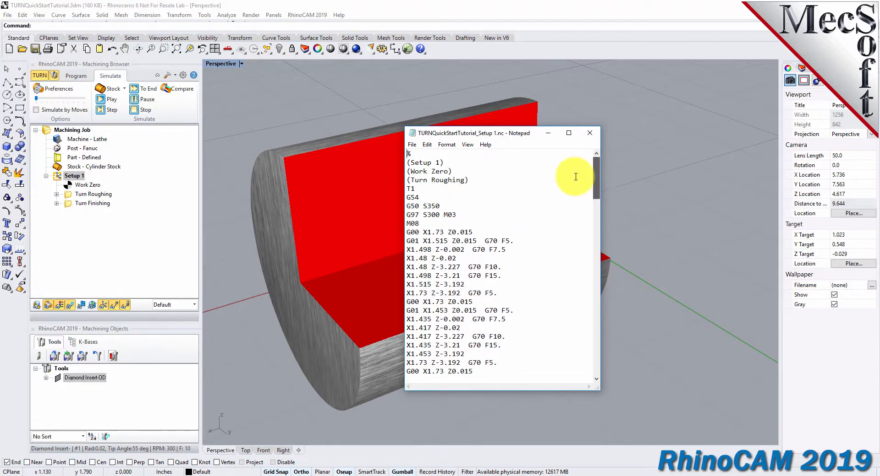
pyautogui.moveTo(513, 241); pyautogui.dragTo(403, 239)
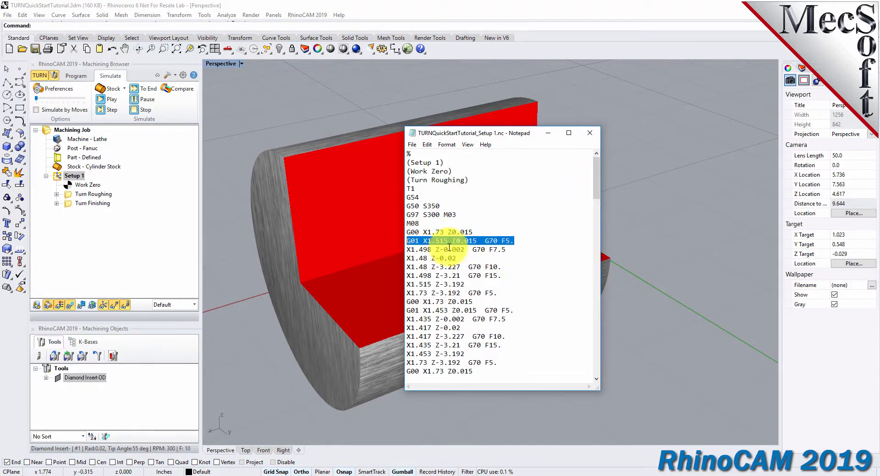
pyautogui.click(589, 133)
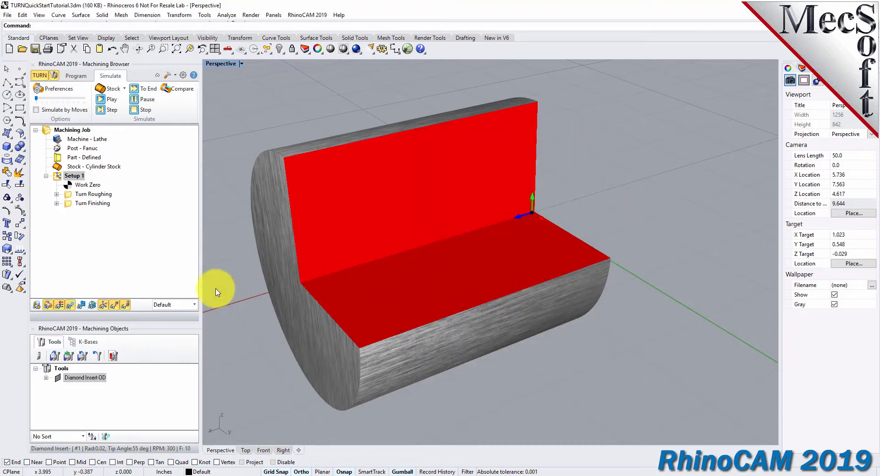
# - Return to programming mode and review Setup 1's machining operations information for Turn Roughing and Turn Finishing
pyautogui.scroll(2, 241, 287)
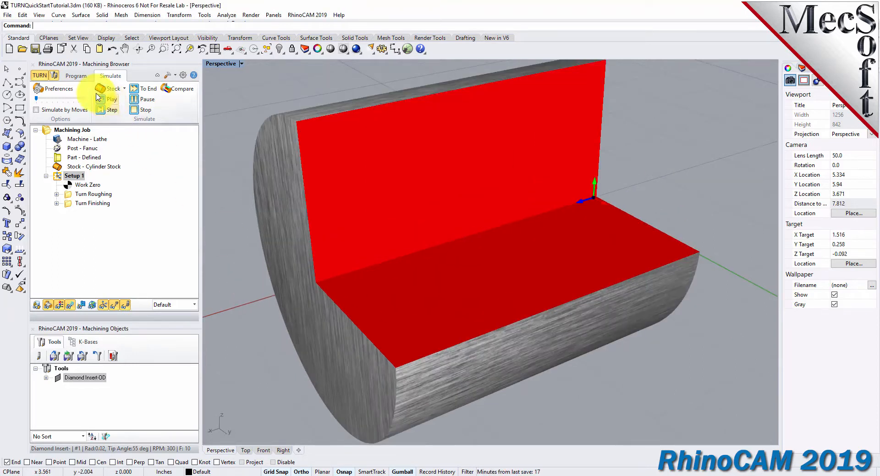
pyautogui.click(82, 78)
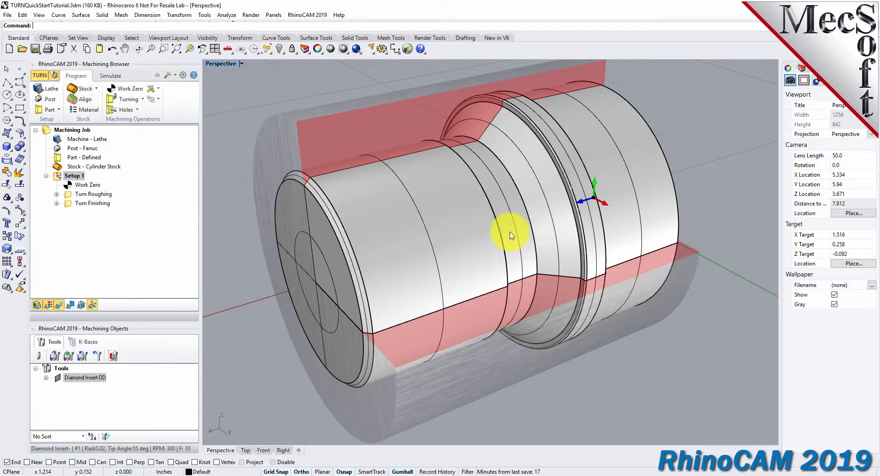
pyautogui.scroll(-2, 481, 241)
pyautogui.moveTo(389, 263); pyautogui.dragTo(415, 251, button='right')
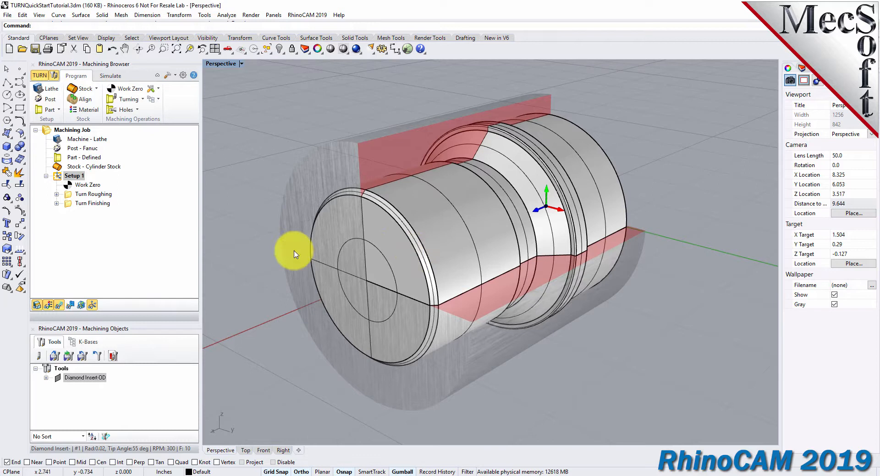
pyautogui.click(58, 176)
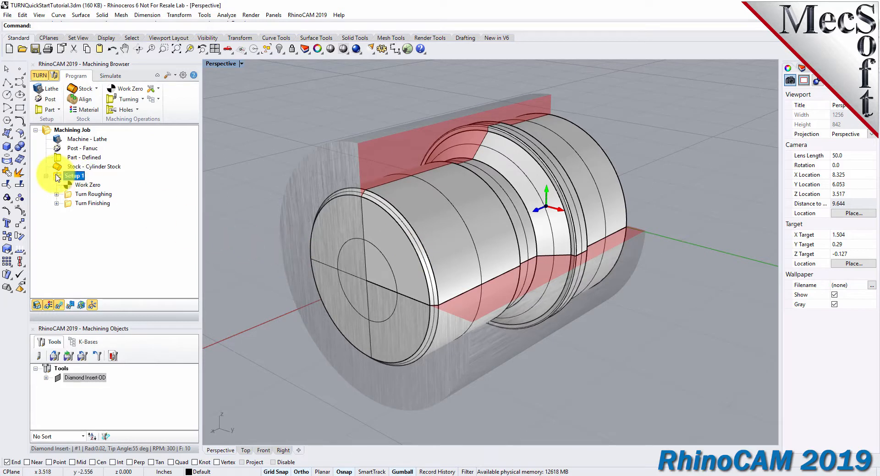
pyautogui.rightClick(80, 176)
pyautogui.click(144, 226)
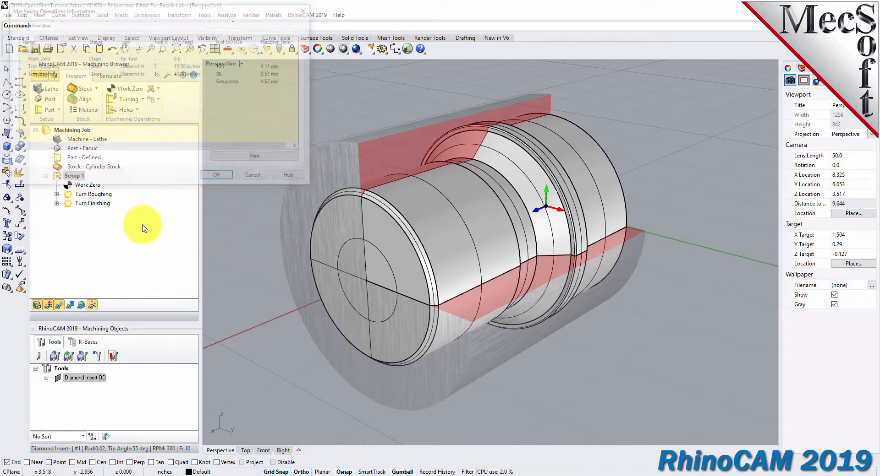
pyautogui.moveTo(167, 49); pyautogui.dragTo(249, 138)
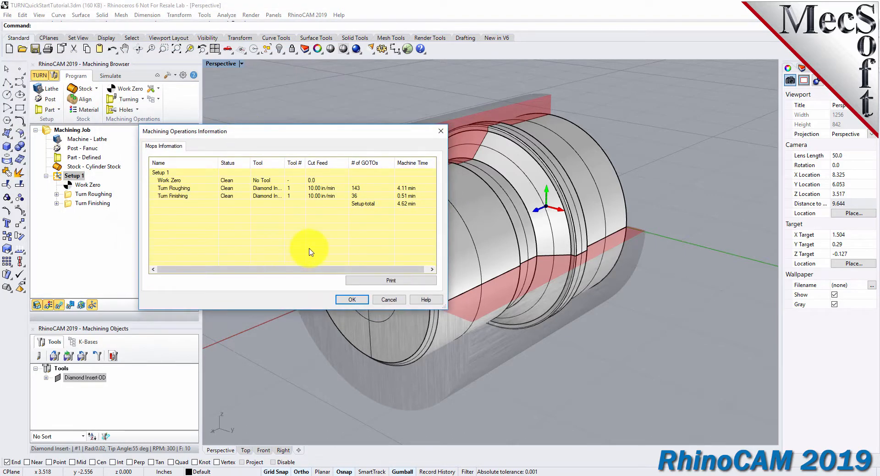
pyautogui.click(181, 191)
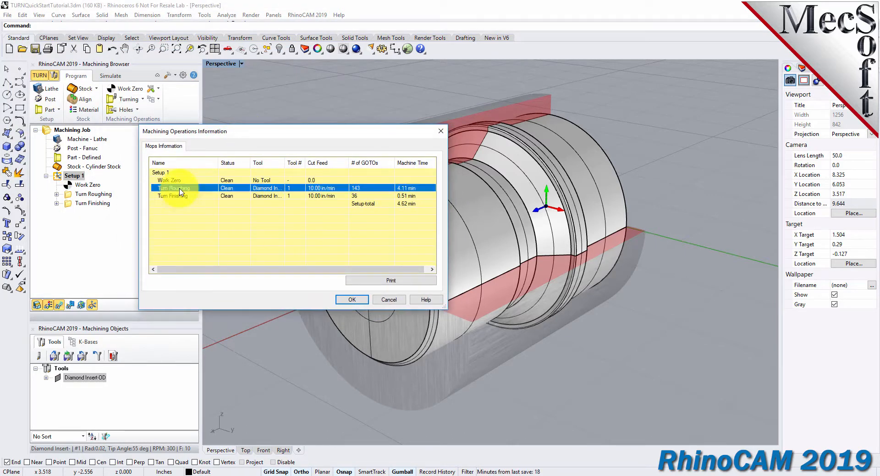
pyautogui.click(177, 197)
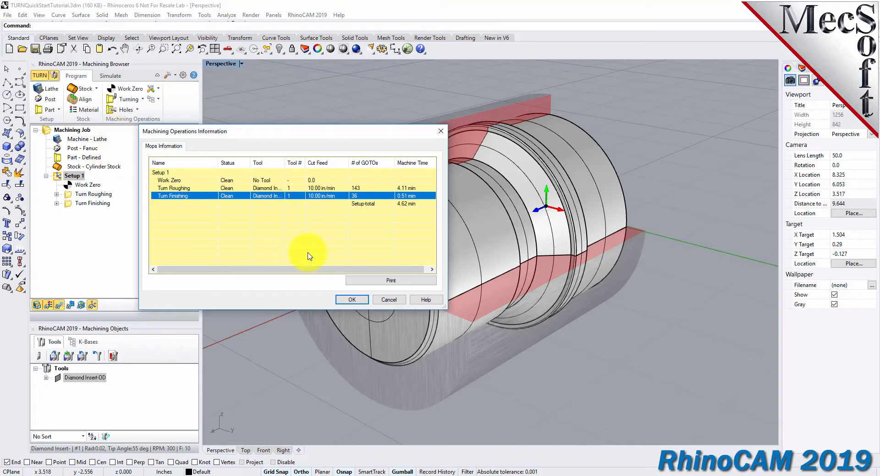
pyautogui.click(349, 300)
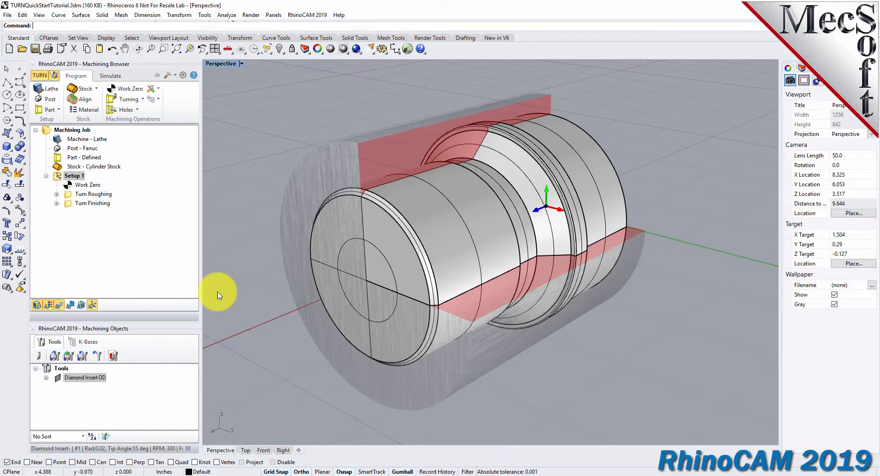
# - Generate shop documentation for Setup 1 with the Template1 output template, saved as TURNQuickStartTutorial.html
pyautogui.rightClick(58, 179)
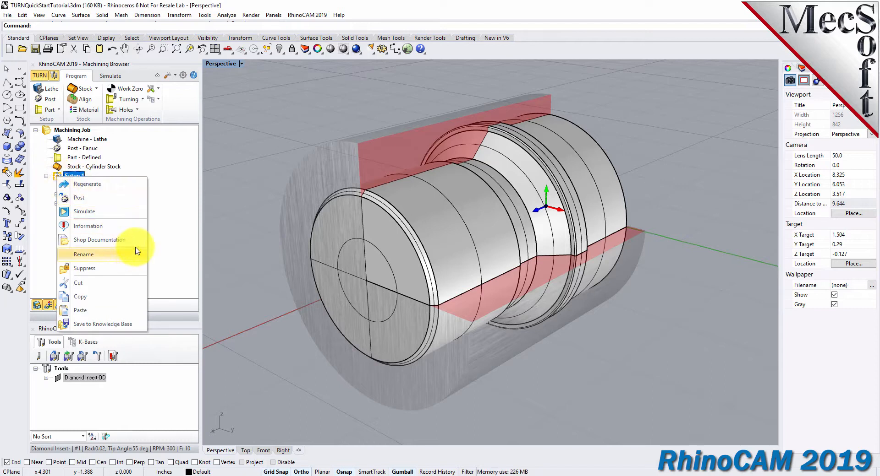
pyautogui.click(100, 240)
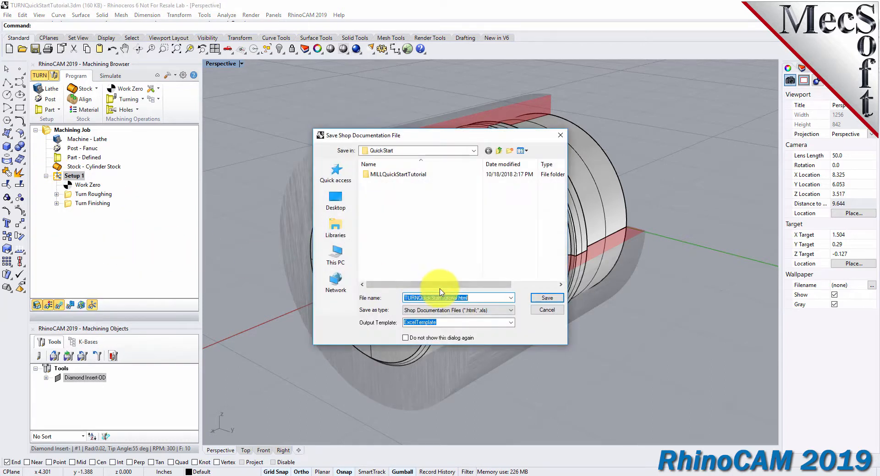
pyautogui.click(510, 323)
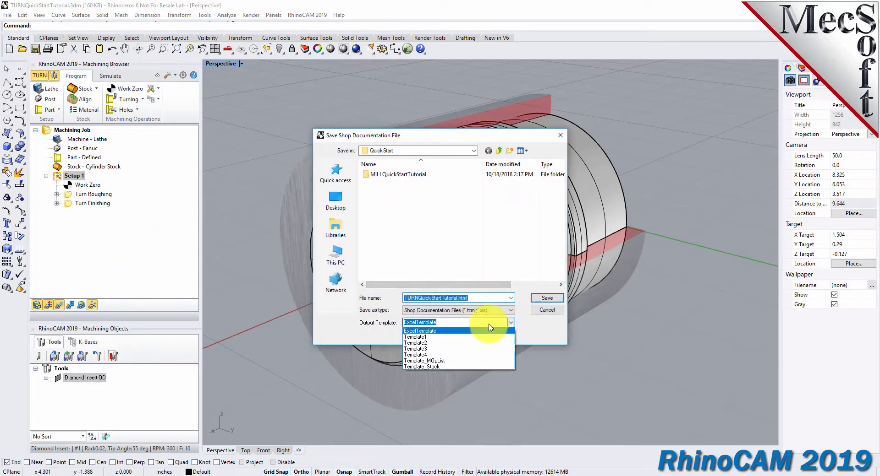
pyautogui.click(428, 337)
pyautogui.click(545, 298)
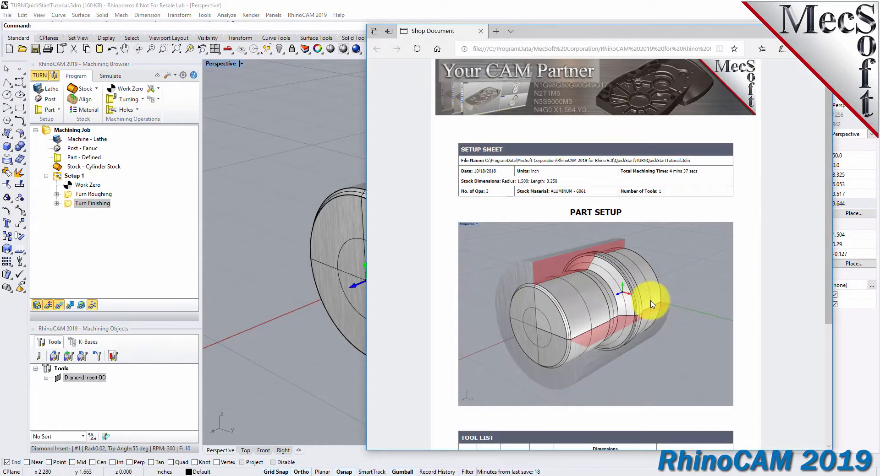
# - Review the shop document's stock dimensions, tool list and machine operations list
pyautogui.moveTo(829, 133)
pyautogui.mouseDown()
pyautogui.moveTo(835, 253)
pyautogui.moveTo(833, 131)
pyautogui.mouseUp()
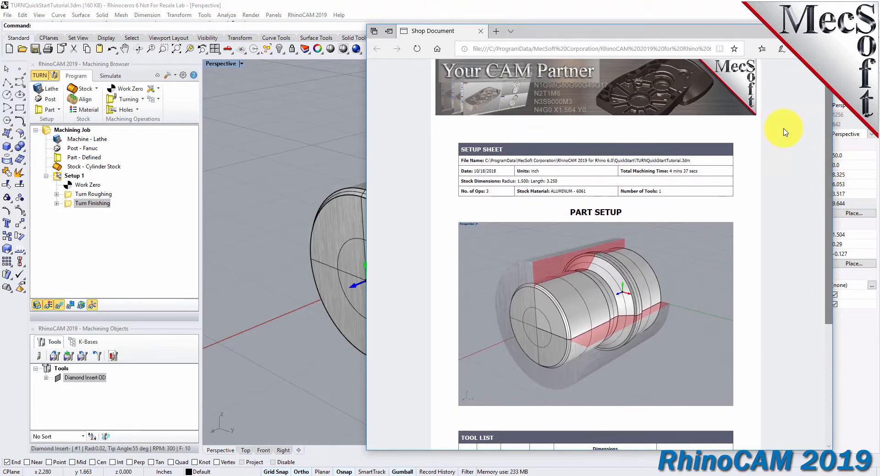
pyautogui.moveTo(462, 181); pyautogui.dragTo(565, 181)
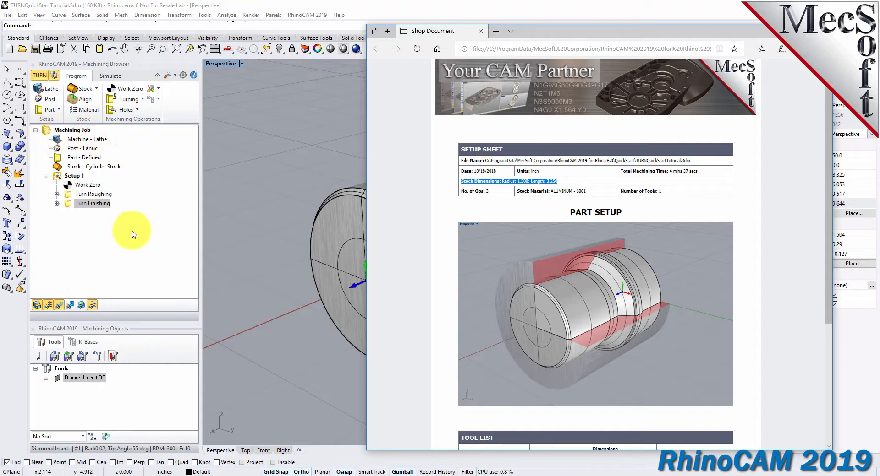
pyautogui.scroll(-4, 625, 167)
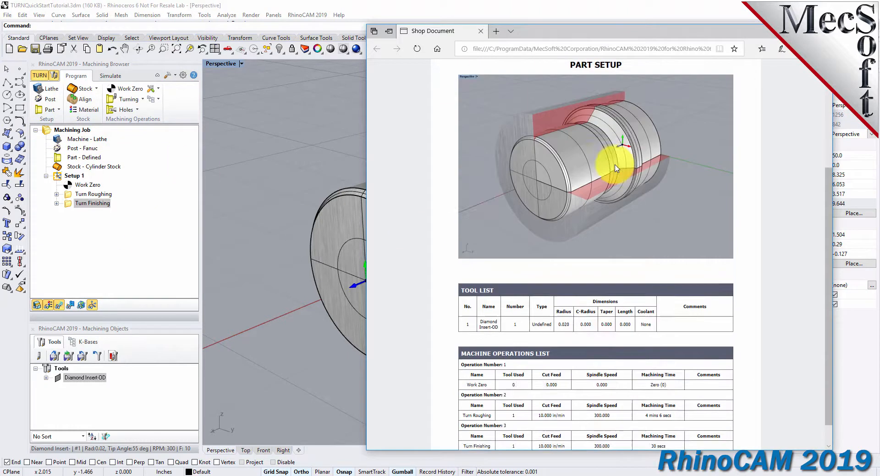
pyautogui.moveTo(495, 258); pyautogui.dragTo(457, 258)
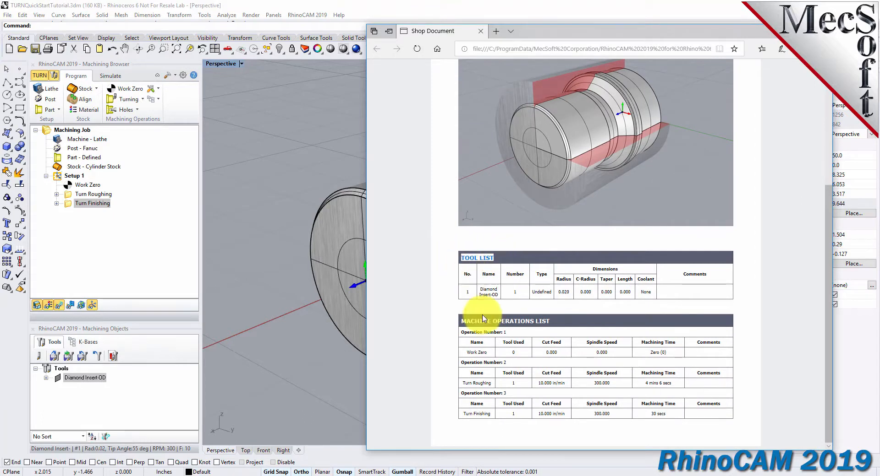
pyautogui.moveTo(462, 323); pyautogui.dragTo(570, 323)
pyautogui.moveTo(488, 352); pyautogui.dragTo(465, 353)
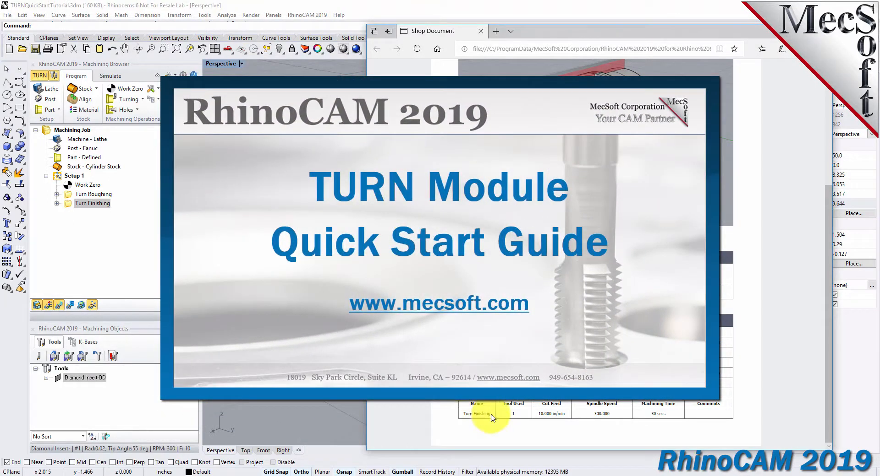
pyautogui.moveTo(492, 416); pyautogui.dragTo(453, 415)
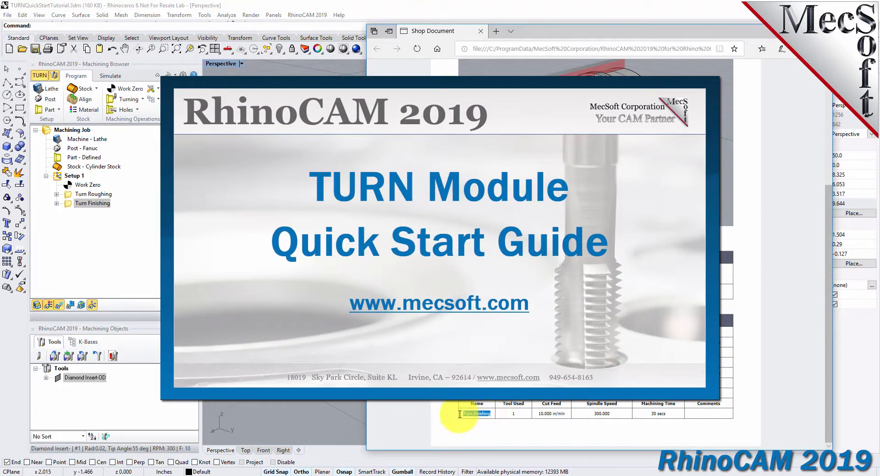